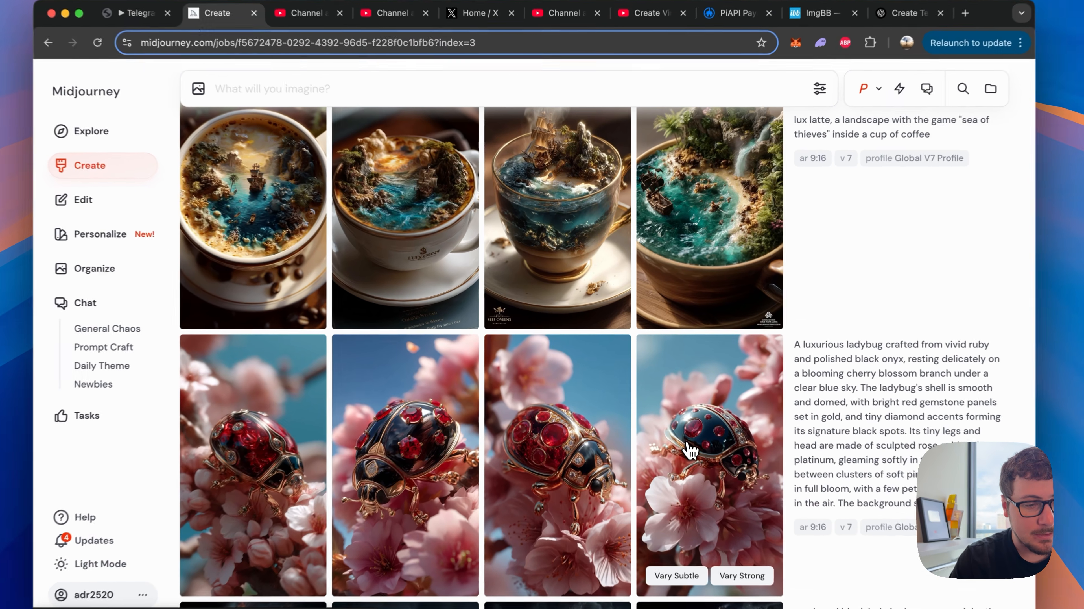
# Download the fourth ladybug image and send it as a file to AI Gen Bot in Telegram with the caption "ladybug walks on rose"
pyautogui.click(922, 129)
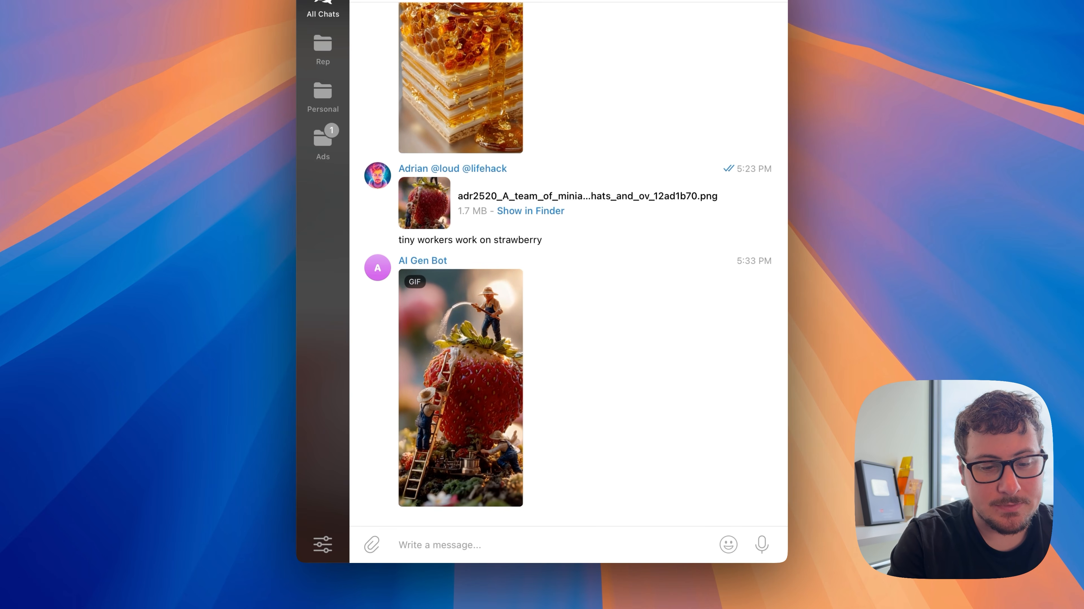
pyautogui.moveTo(831, 526); pyautogui.dragTo(533, 234)
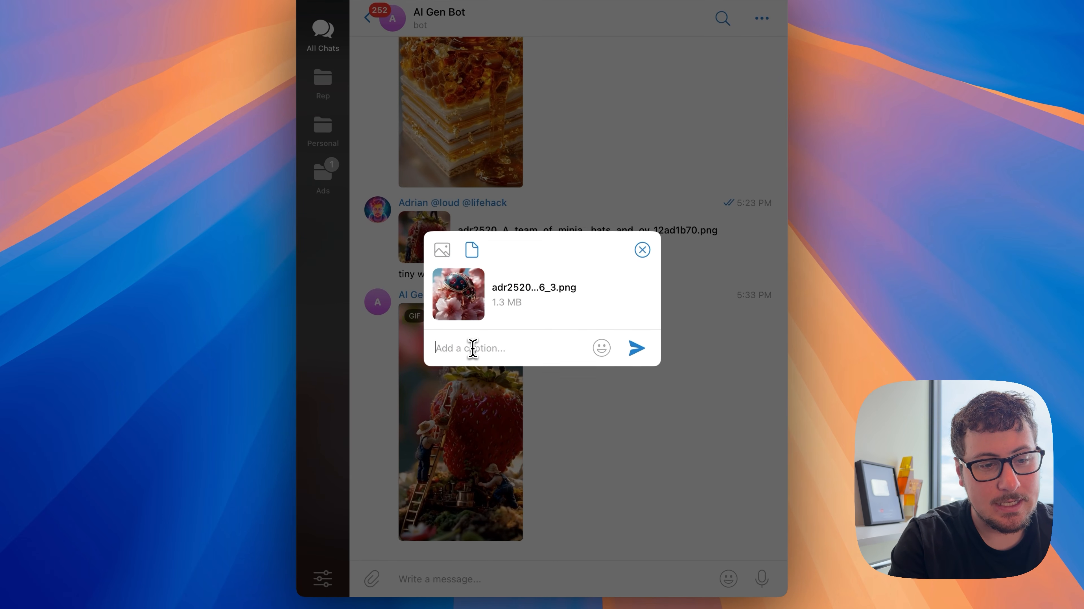
pyautogui.write('ladybig')
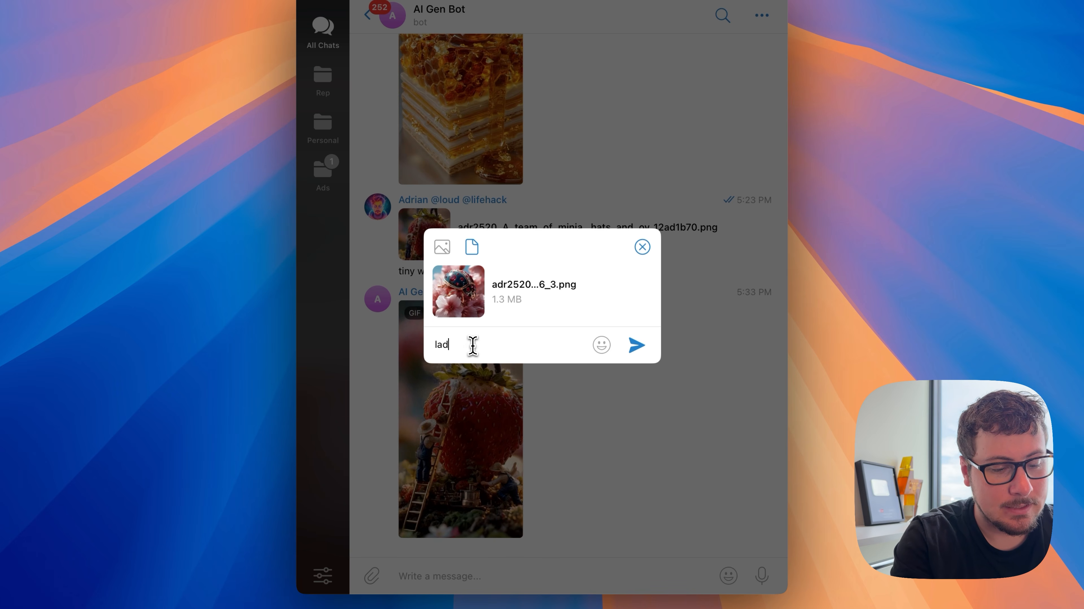
pyautogui.press('BackSpace')
pyautogui.press('BackSpace')
pyautogui.write('ug walks on rose')
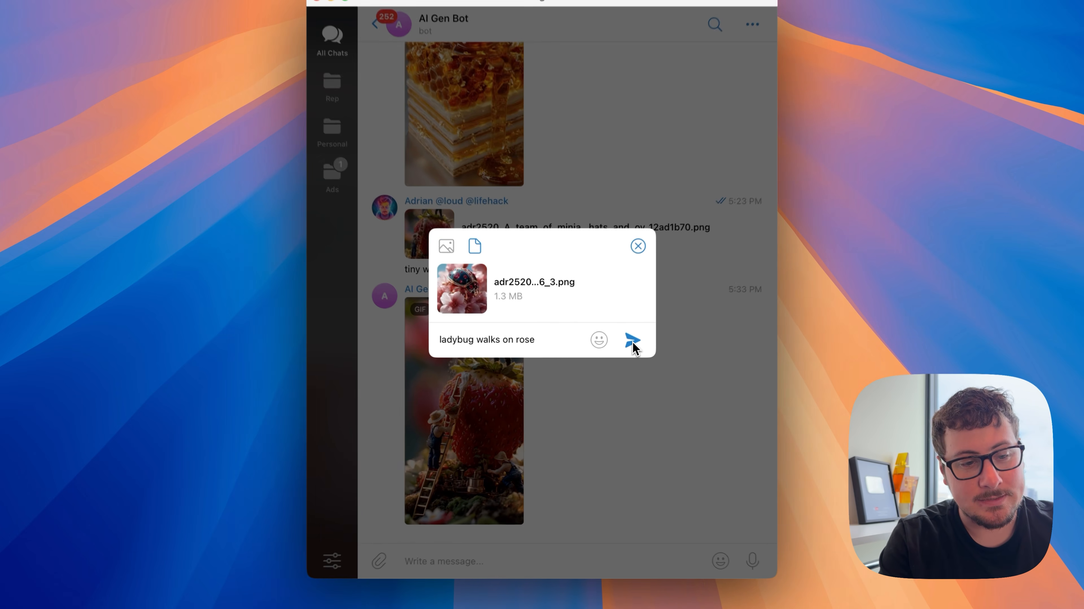
pyautogui.click(622, 354)
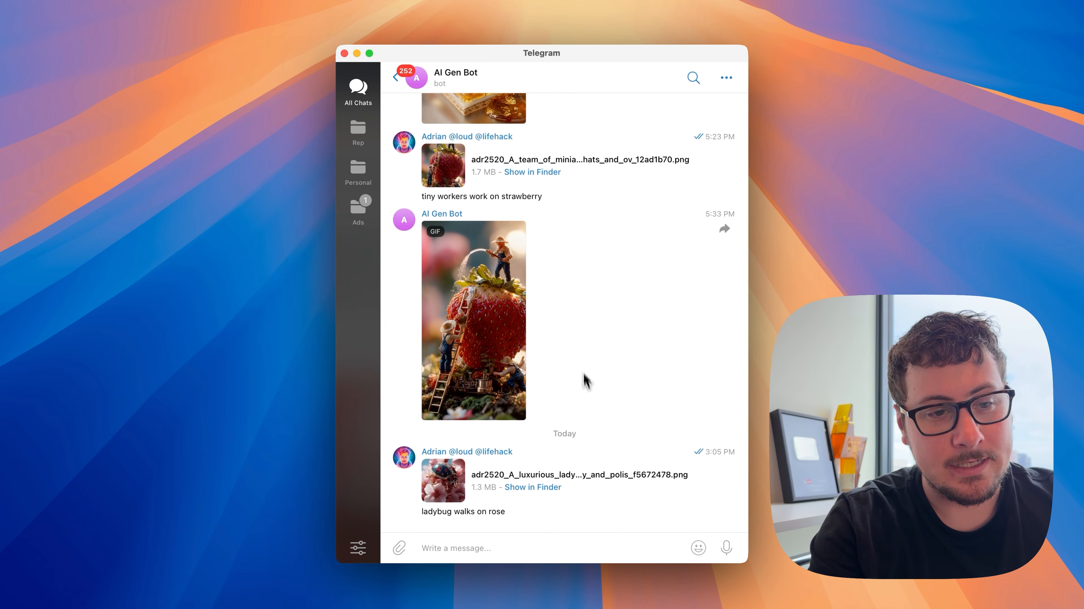
# Review the previously sent images, their captions and the bot's generated videos in the AI Gen Bot chat history
pyautogui.scroll(10, 590, 341)
pyautogui.scroll(12, 583, 344)
pyautogui.scroll(3, 582, 345)
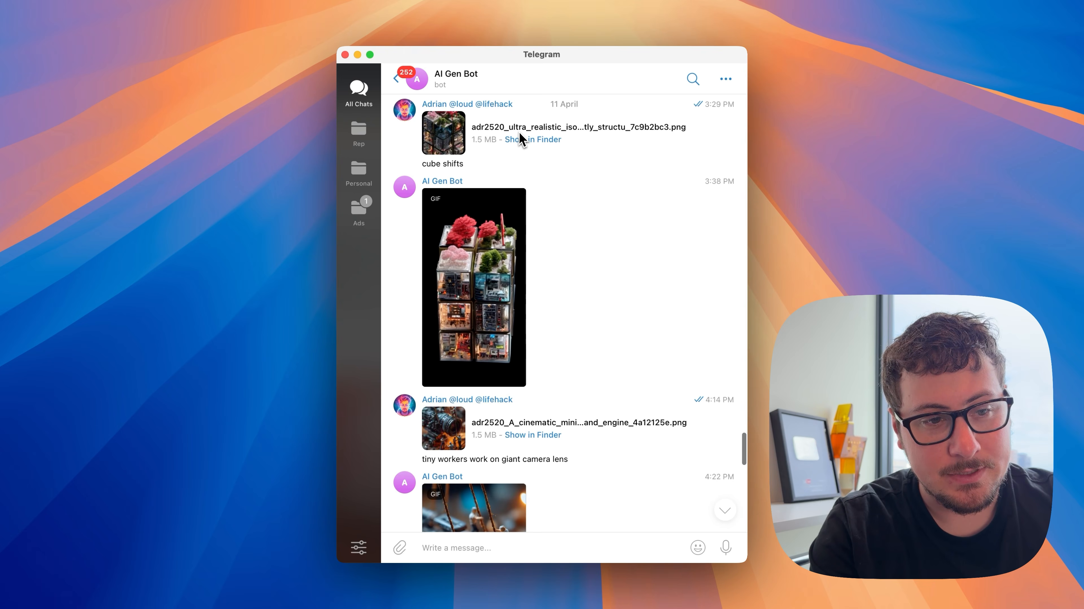
pyautogui.scroll(-1, 477, 301)
pyautogui.scroll(-3, 477, 302)
pyautogui.scroll(-5, 473, 299)
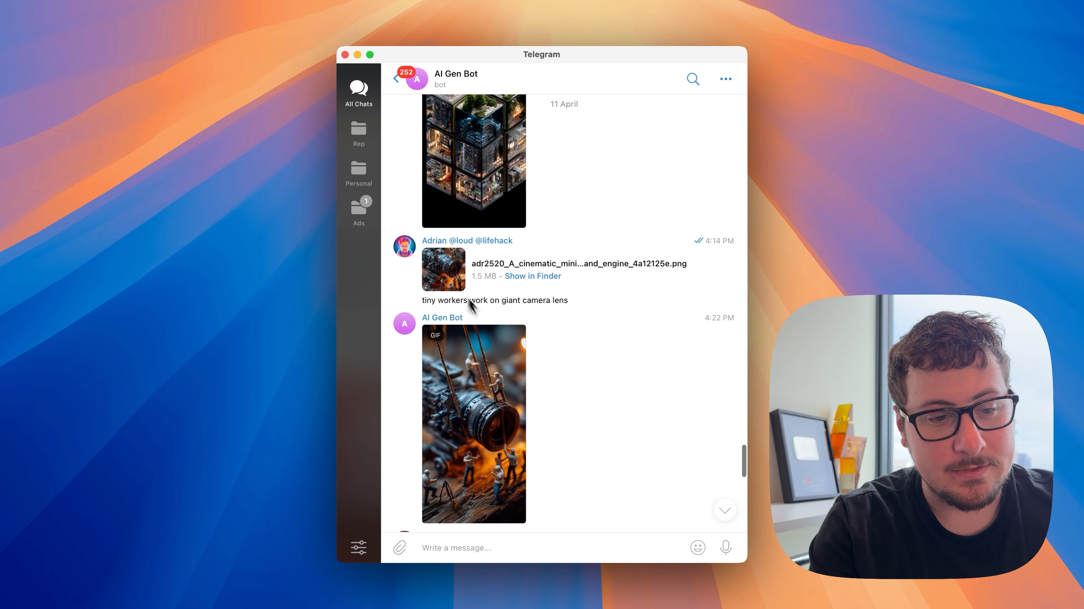
pyautogui.scroll(-1, 473, 307)
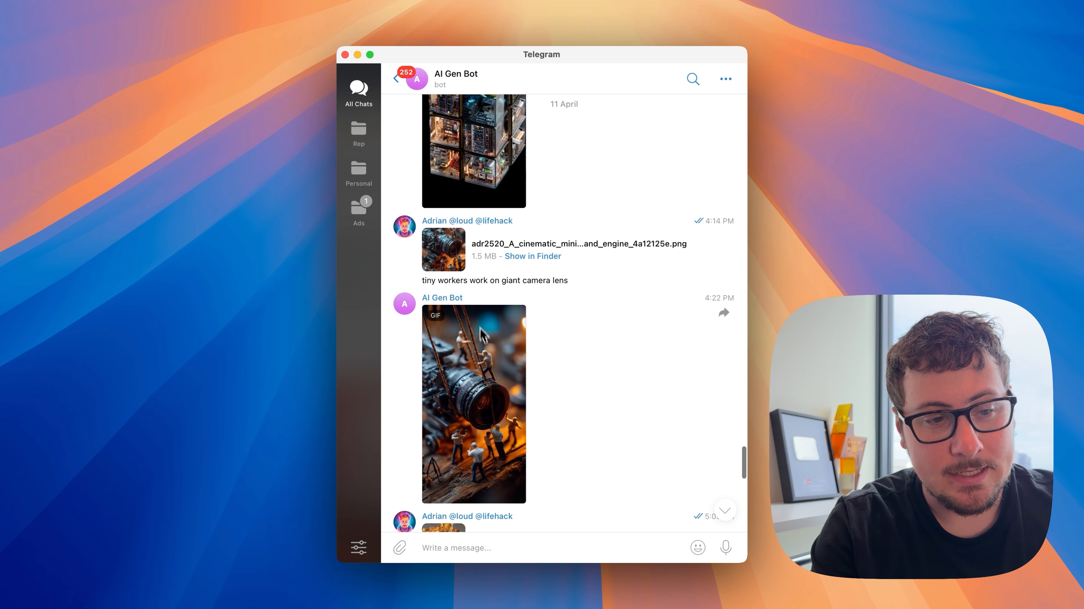
pyautogui.scroll(-2, 481, 332)
pyautogui.scroll(-4, 479, 380)
pyautogui.scroll(-6, 481, 384)
pyautogui.scroll(-4, 460, 335)
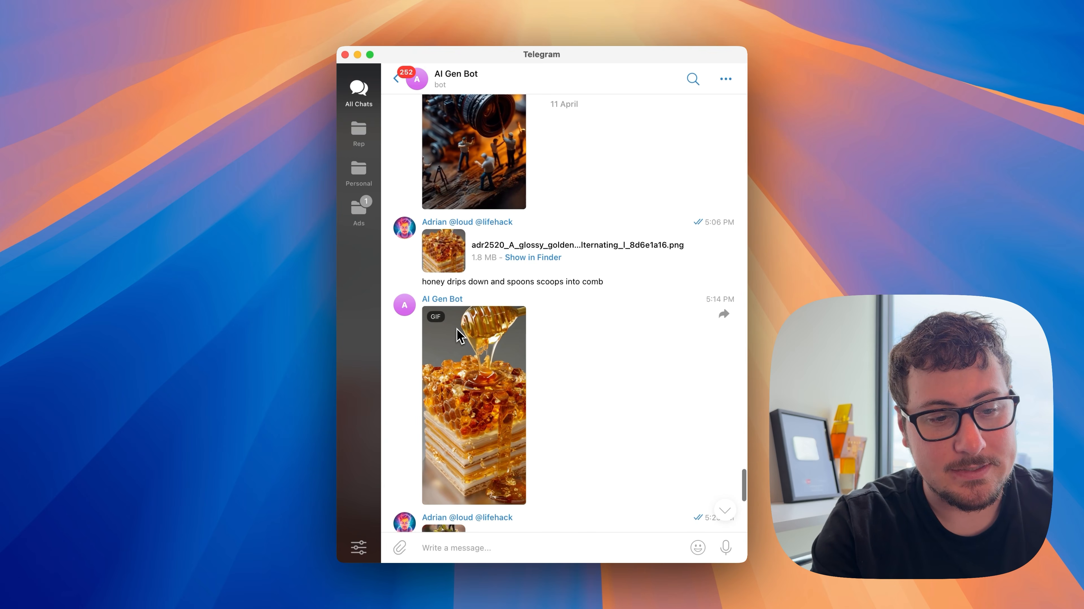
pyautogui.scroll(-9, 473, 371)
pyautogui.scroll(-8, 480, 384)
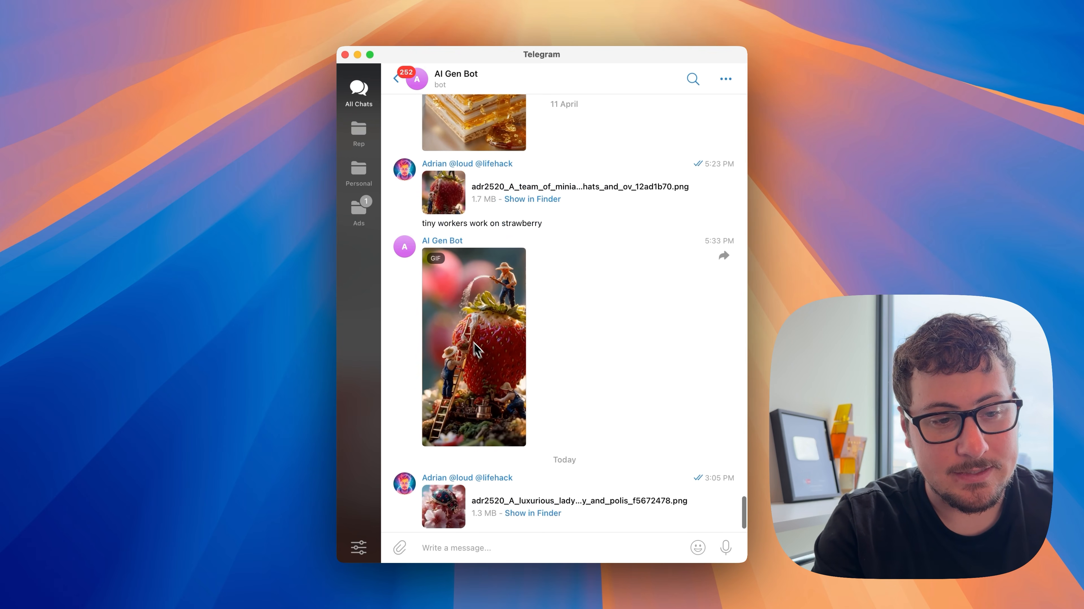
pyautogui.scroll(-2, 490, 370)
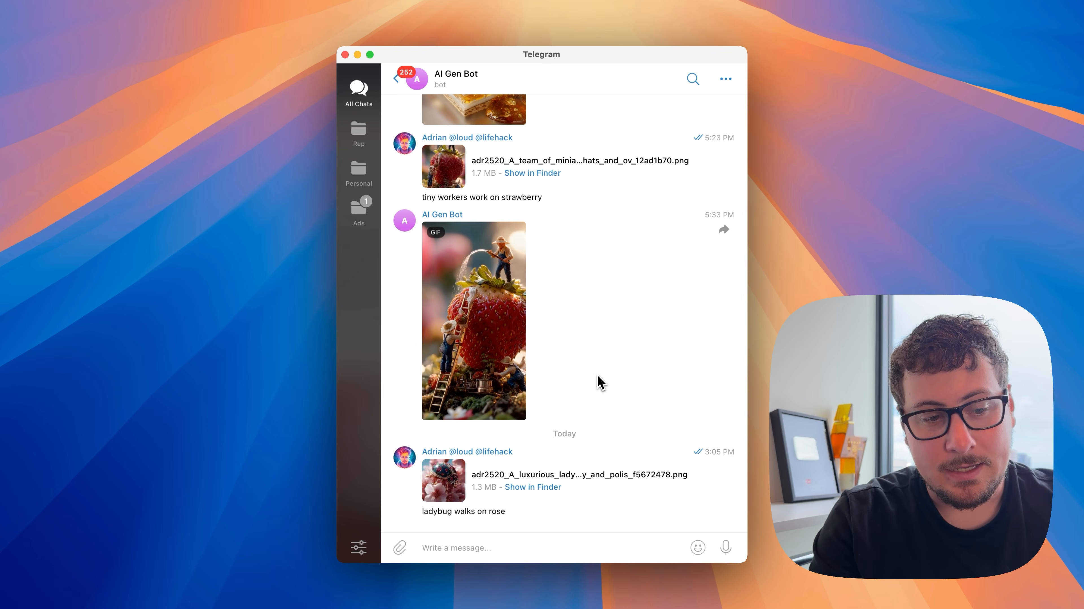
# View the strawberry workers video and the honey cake video enlarged, closing each one after viewing
pyautogui.click(491, 352)
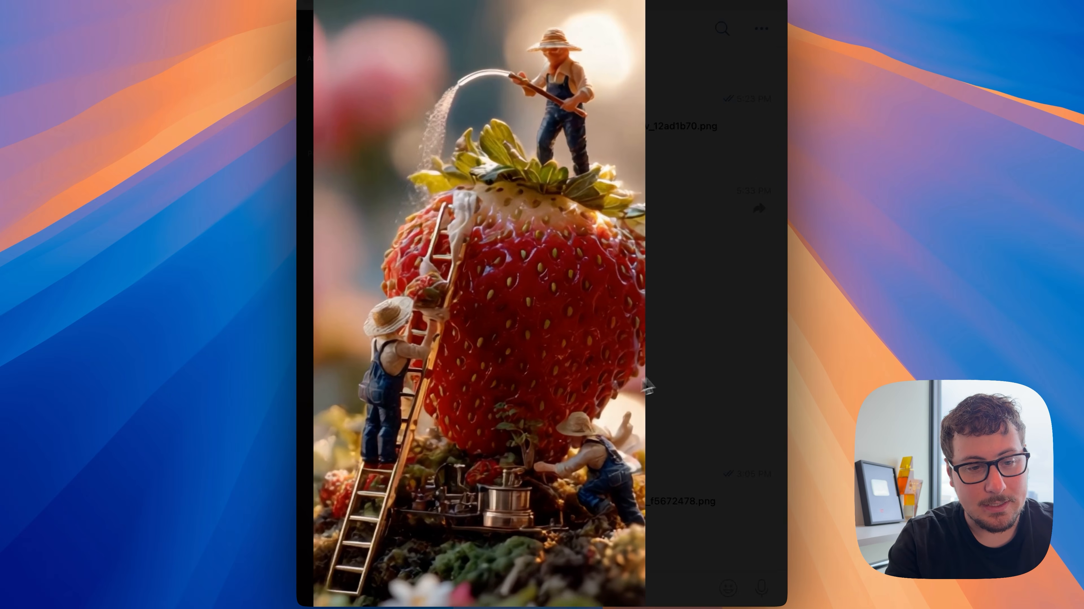
pyautogui.click(652, 380)
pyautogui.scroll(5, 646, 296)
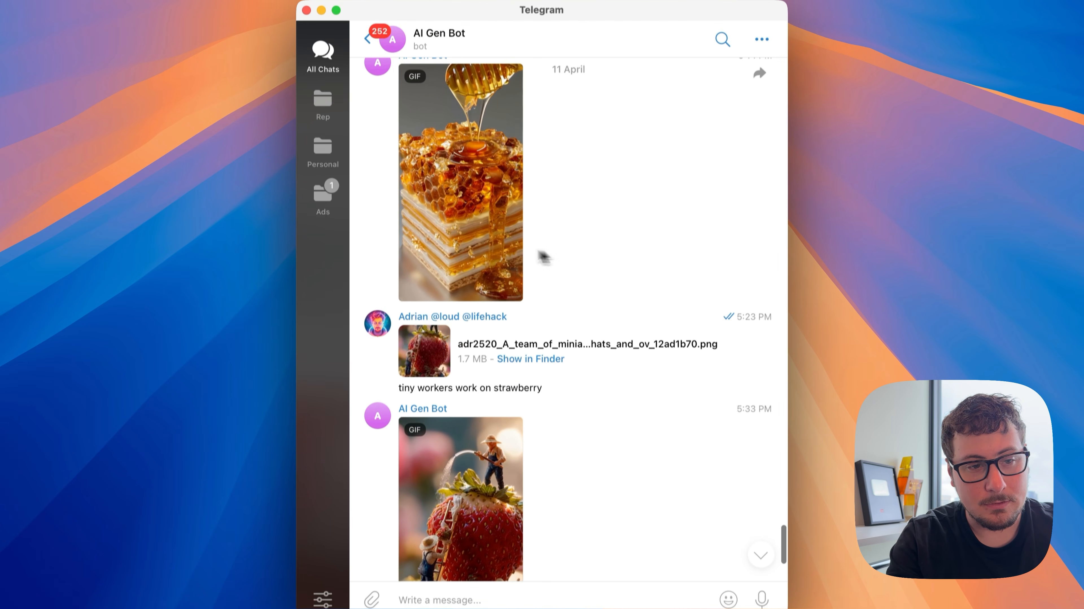
pyautogui.click(497, 241)
pyautogui.click(684, 232)
pyautogui.scroll(-5, 638, 320)
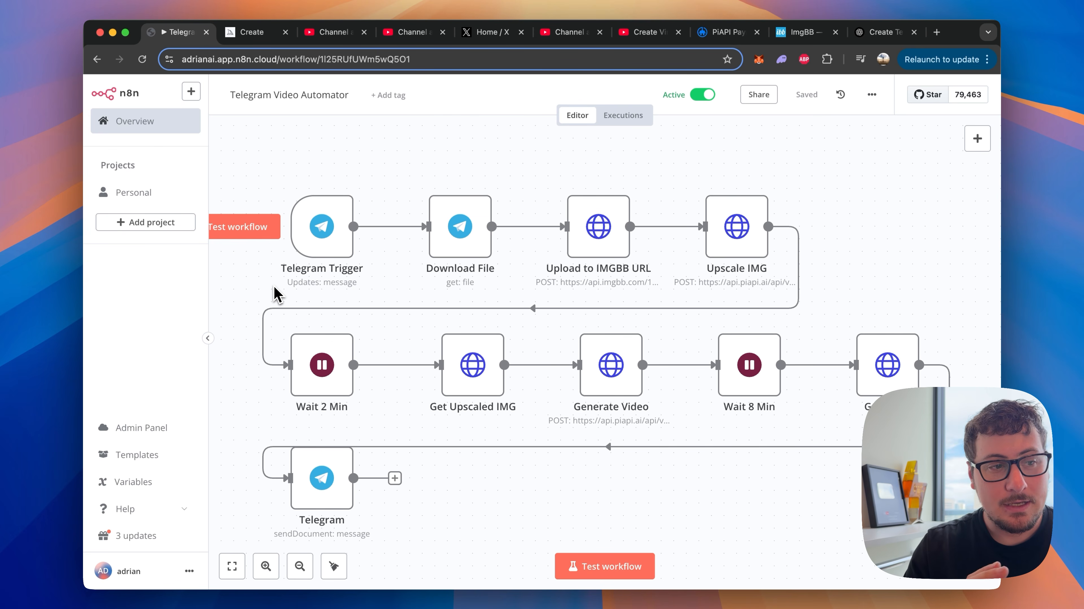
# In the n8n Telegram Video Automator workflow, inspect the Telegram Trigger node's parameters and return to the canvas
pyautogui.moveTo(291, 198)
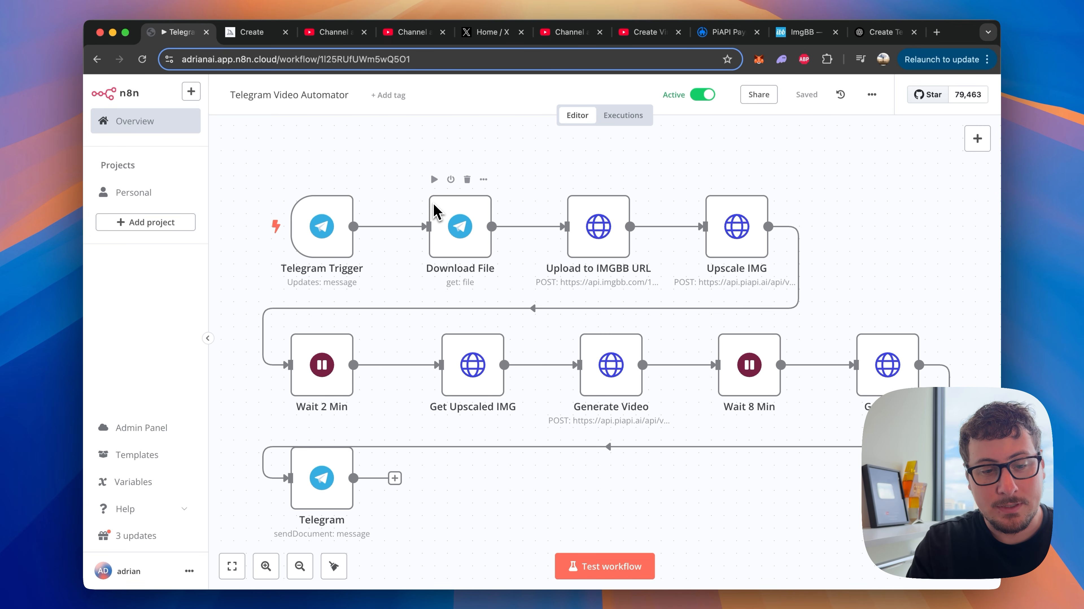
pyautogui.moveTo(542, 309)
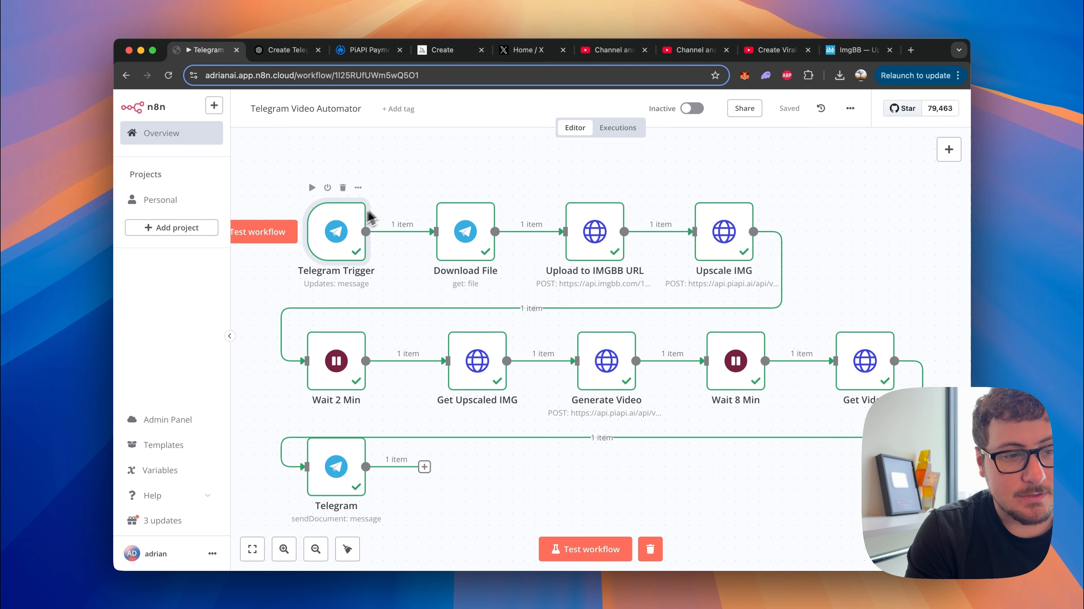
pyautogui.doubleClick(349, 236)
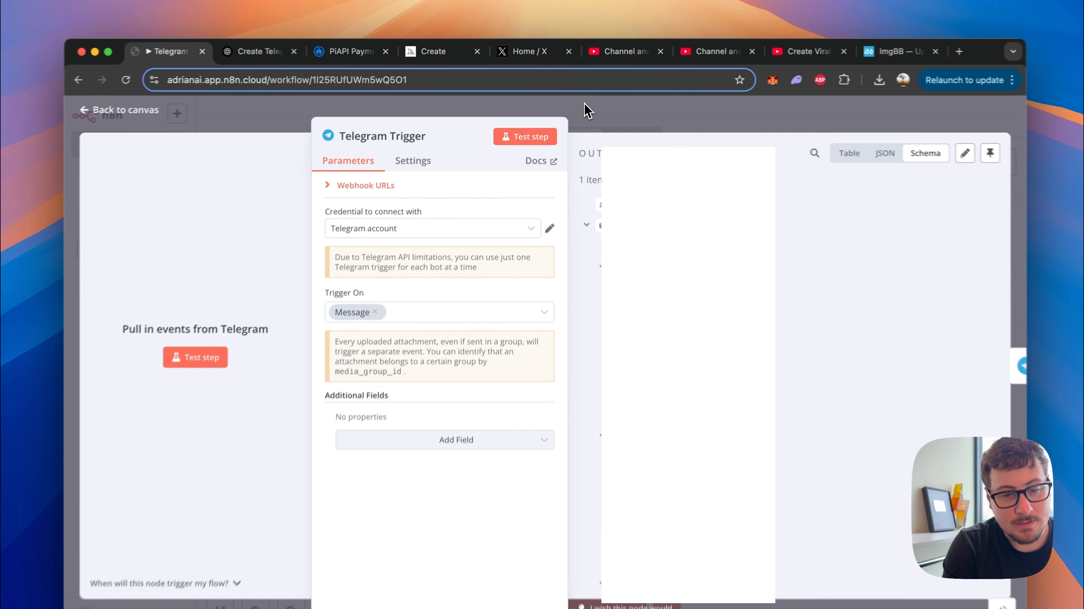
pyautogui.click(579, 104)
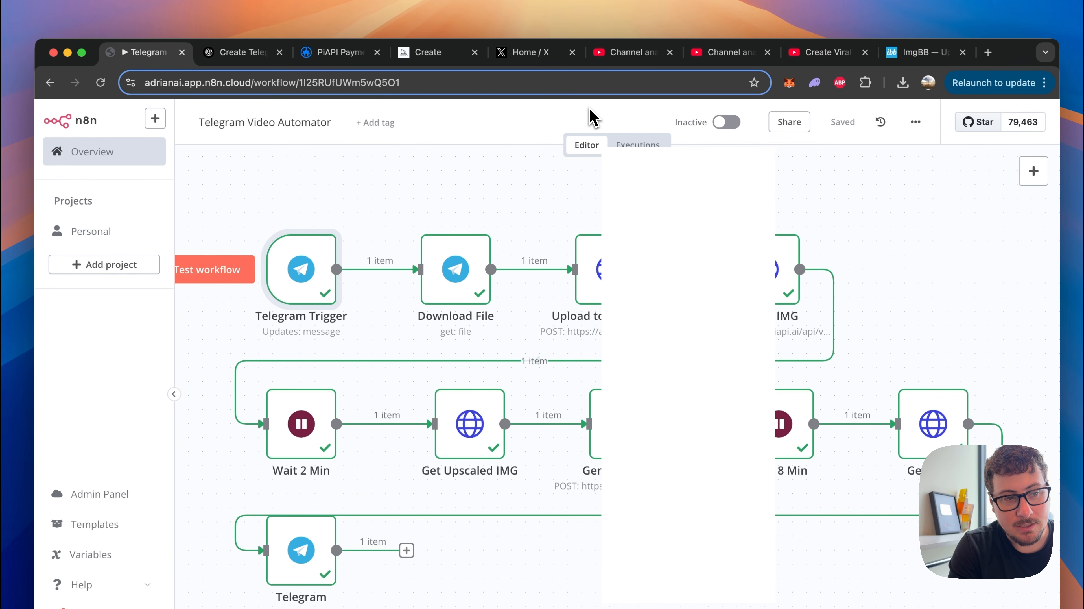
# Switch to the ChatGPT conversation and read the guide on creating a Telegram bot, starting a chat with it and getting the chat ID
pyautogui.click(240, 52)
pyautogui.scroll(2, 373, 300)
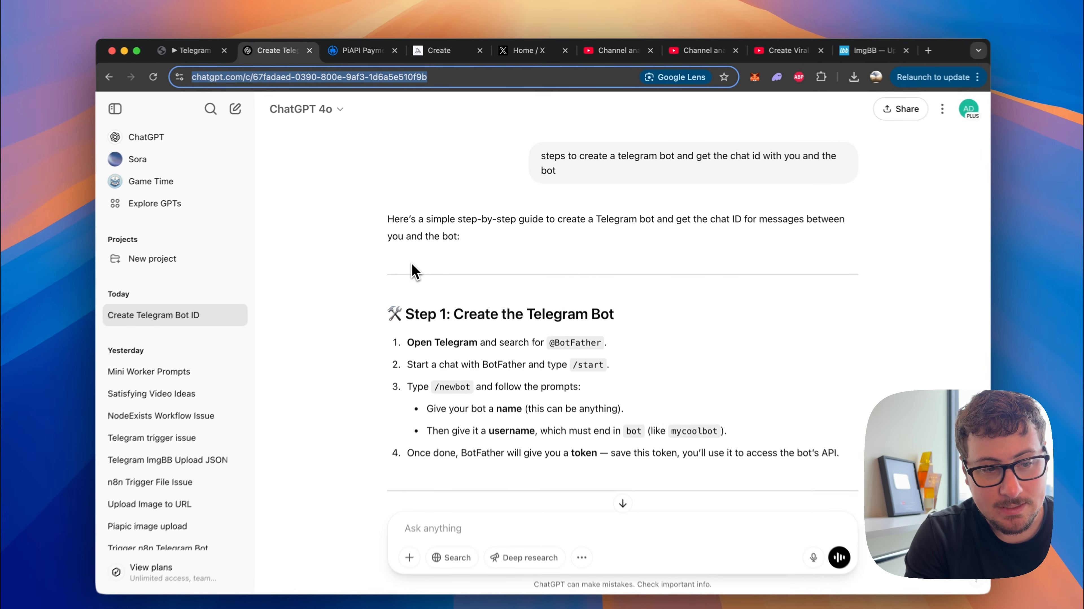
pyautogui.scroll(-2, 424, 345)
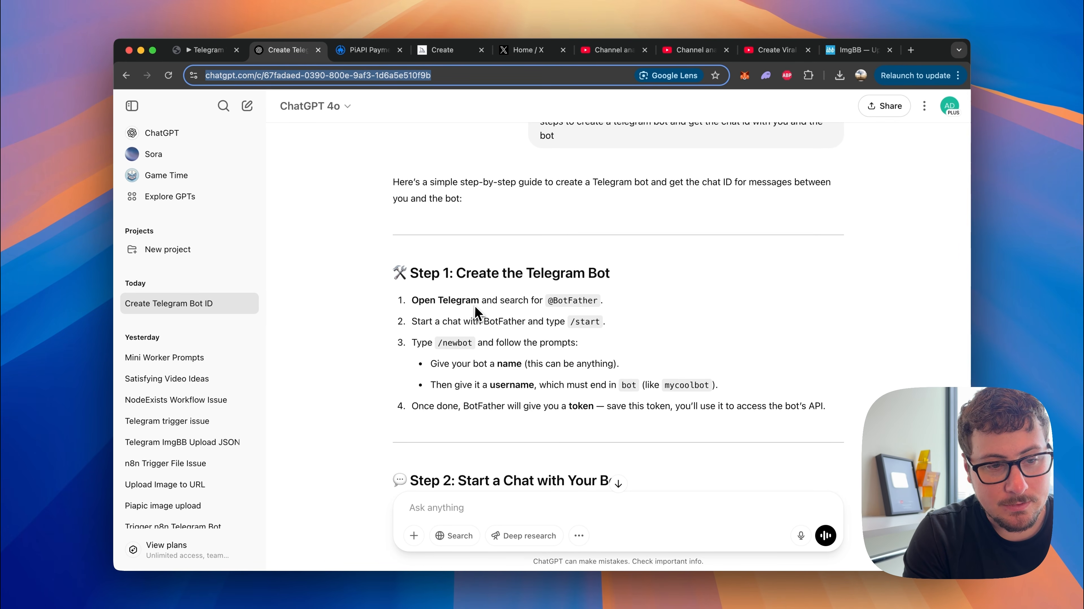
pyautogui.scroll(-2, 547, 328)
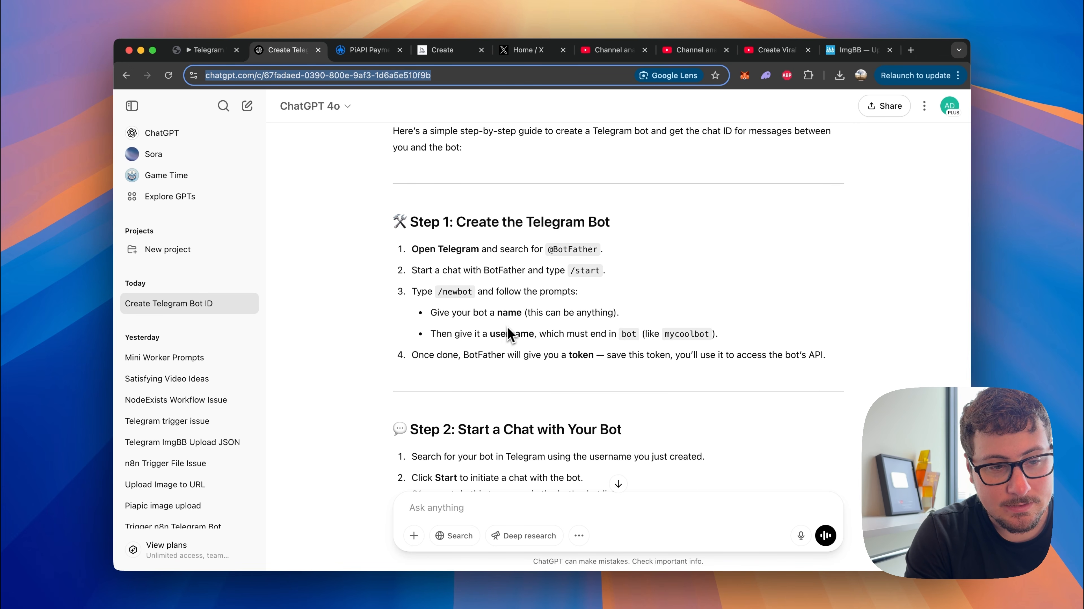
pyautogui.scroll(-2, 514, 329)
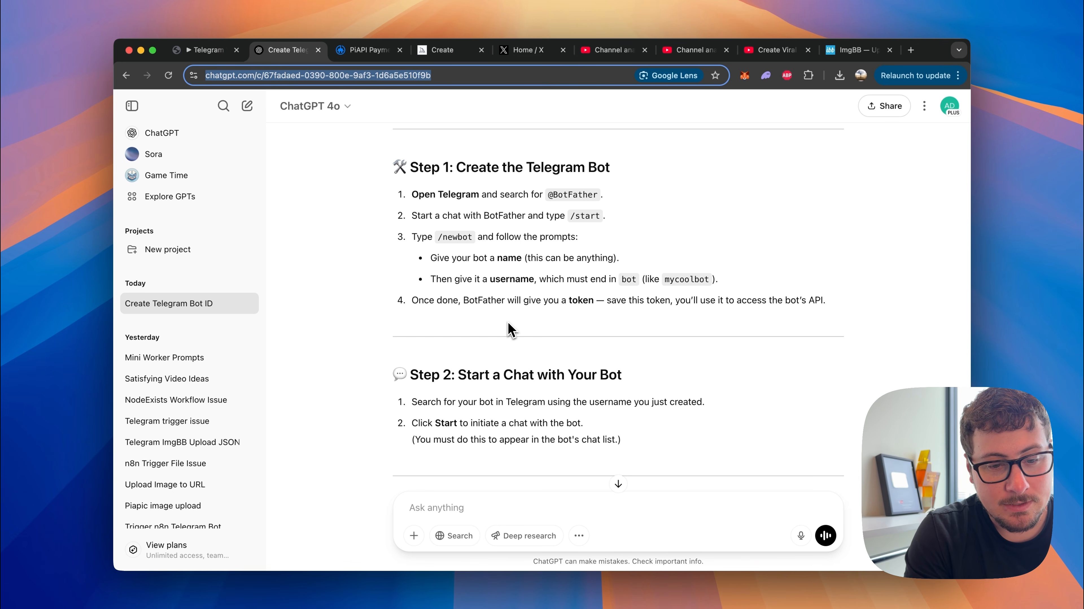
pyautogui.scroll(-1, 510, 329)
pyautogui.scroll(-1, 511, 329)
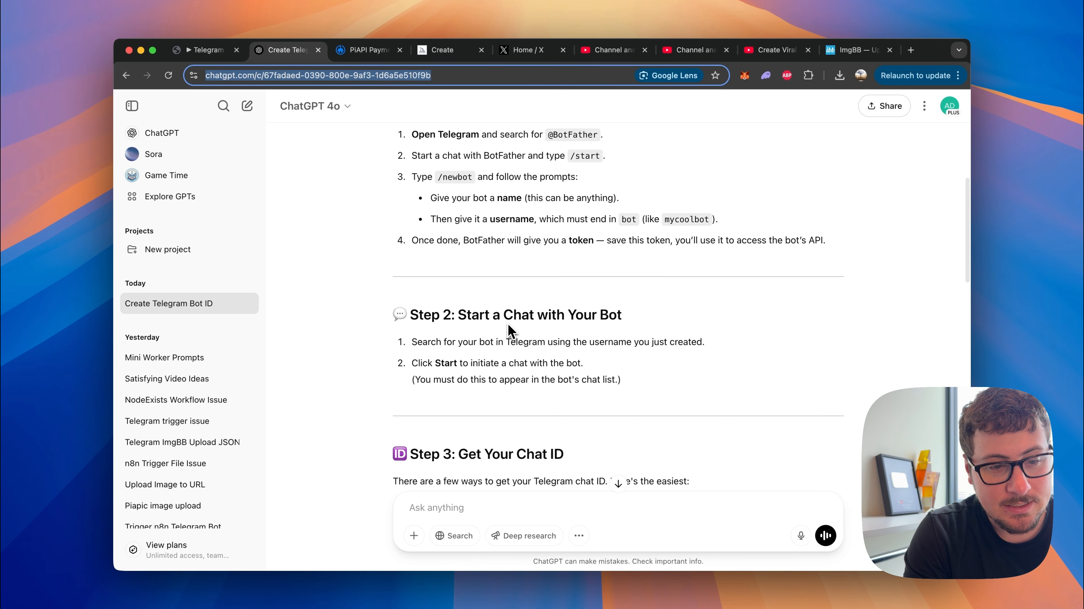
pyautogui.scroll(-1, 510, 329)
pyautogui.scroll(-7, 468, 333)
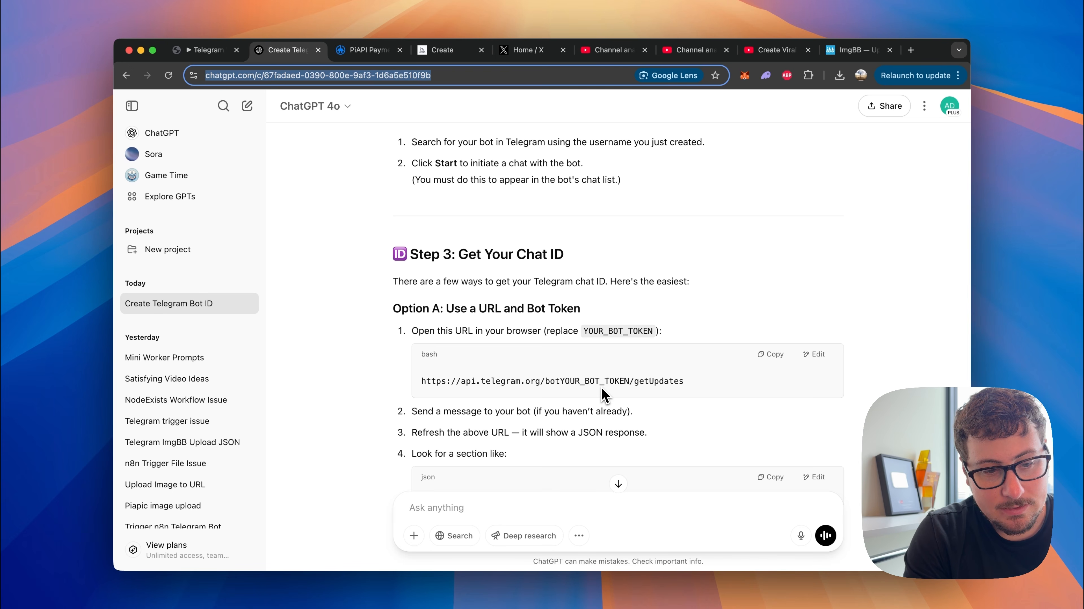
pyautogui.scroll(-2, 603, 390)
pyautogui.scroll(-3, 596, 386)
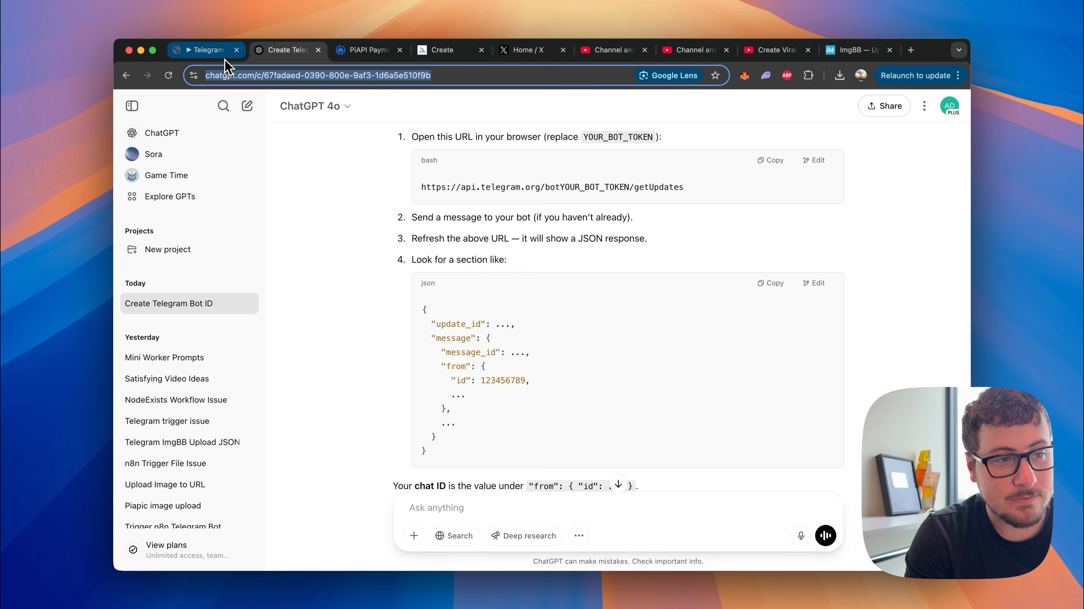
# Back in the n8n workflow, examine the Download File node's settings and the incoming document's file_id, then close the node
pyautogui.click(216, 52)
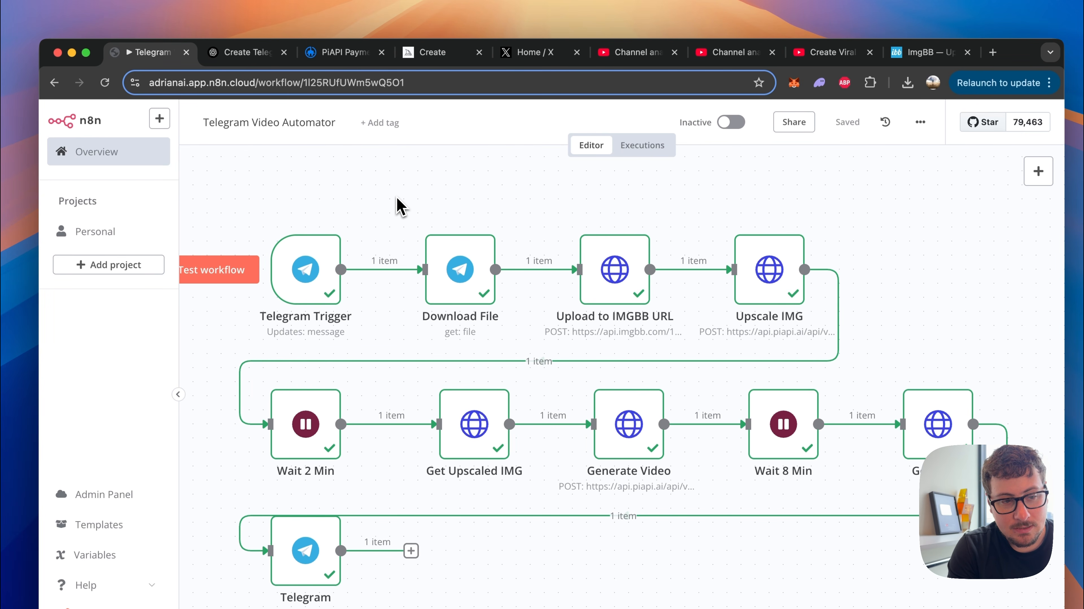
pyautogui.moveTo(369, 273)
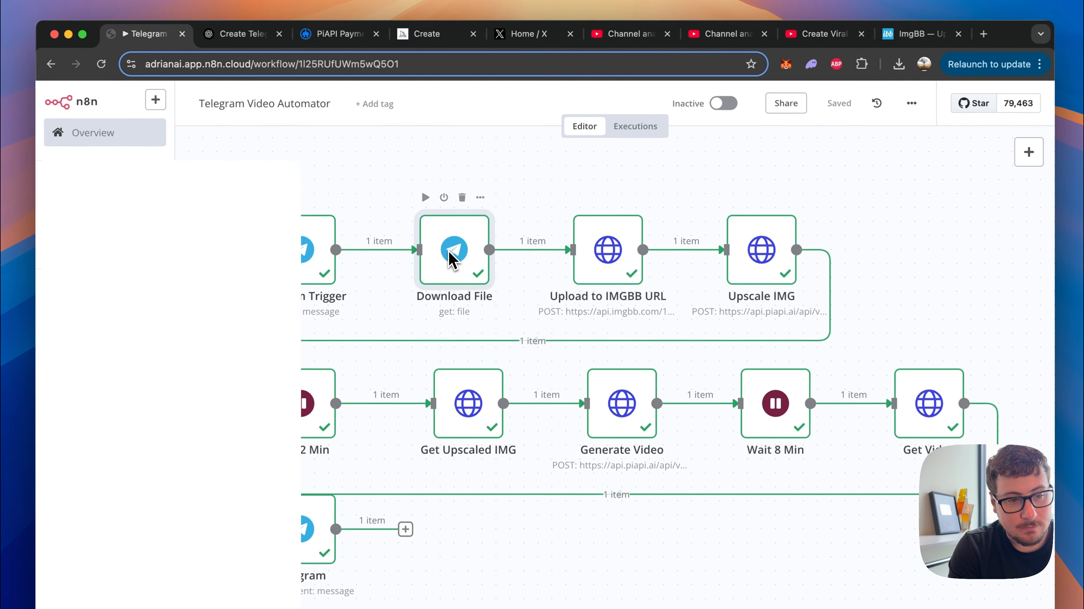
pyautogui.doubleClick(459, 238)
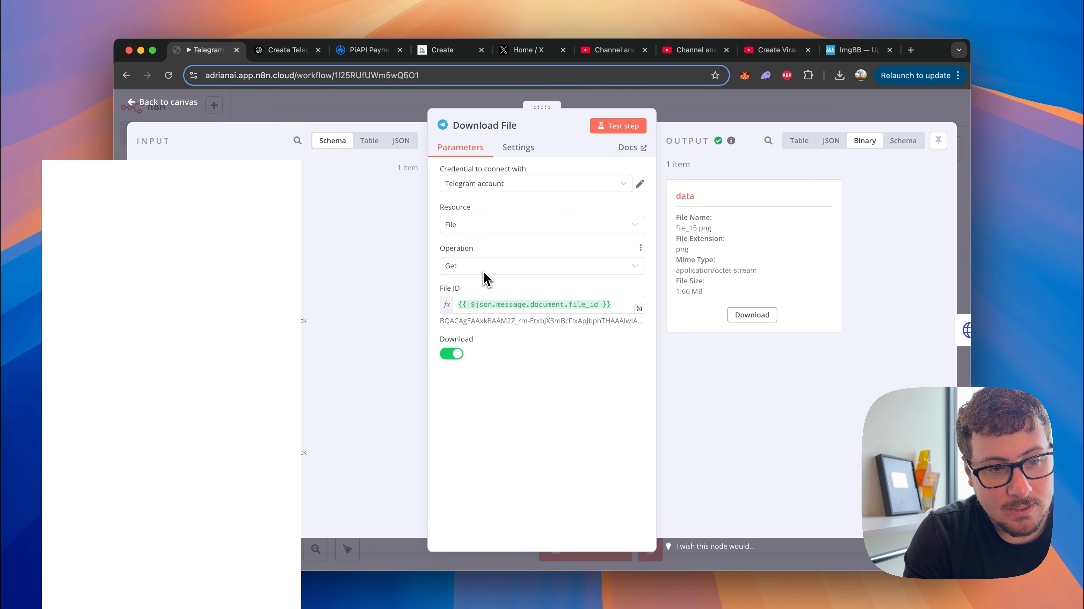
pyautogui.scroll(-3, 396, 395)
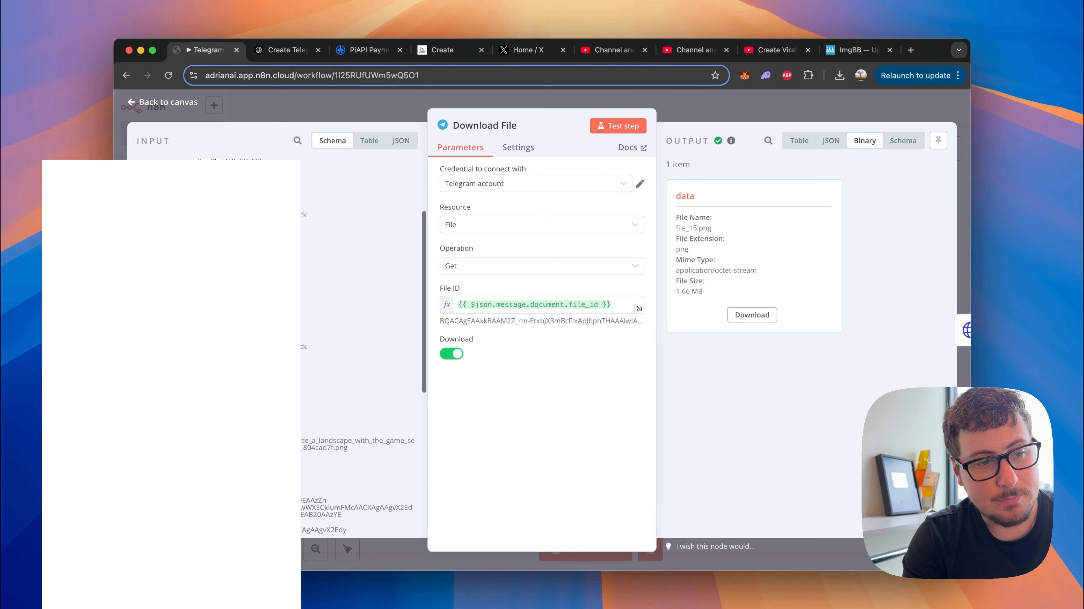
pyautogui.scroll(-5, 362, 341)
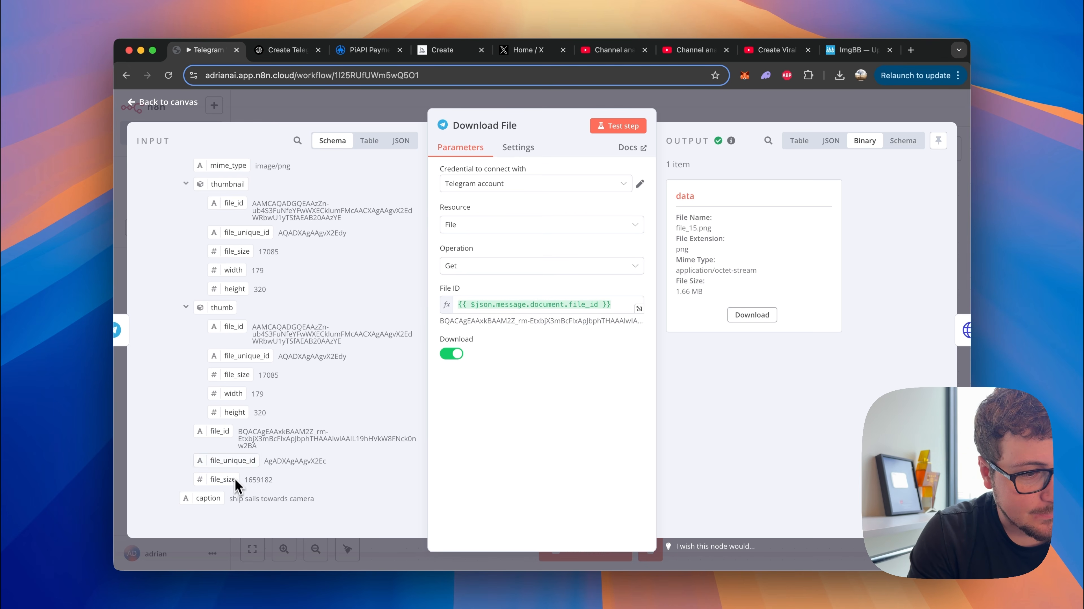
pyautogui.moveTo(222, 435); pyautogui.dragTo(158, 452)
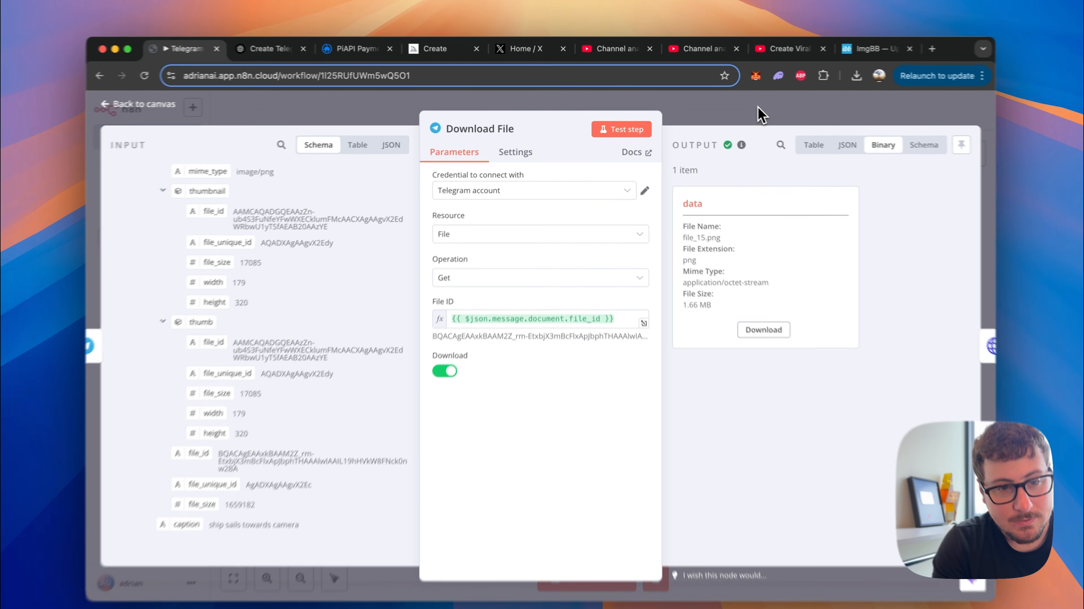
pyautogui.click(761, 112)
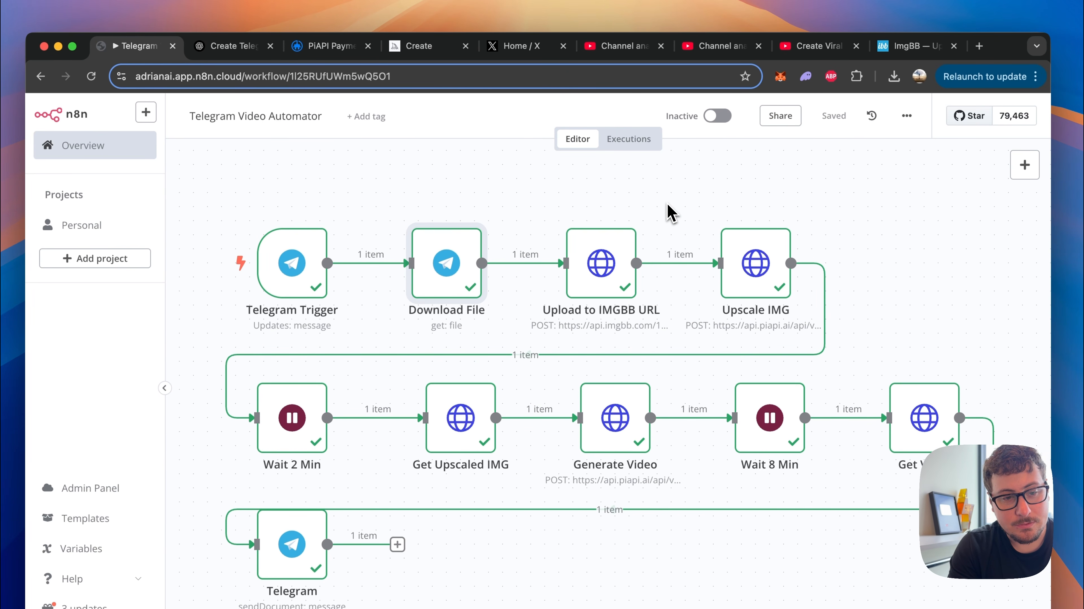
# Open the Upload to IMGBB URL node to examine its request parameters
pyautogui.doubleClick(599, 254)
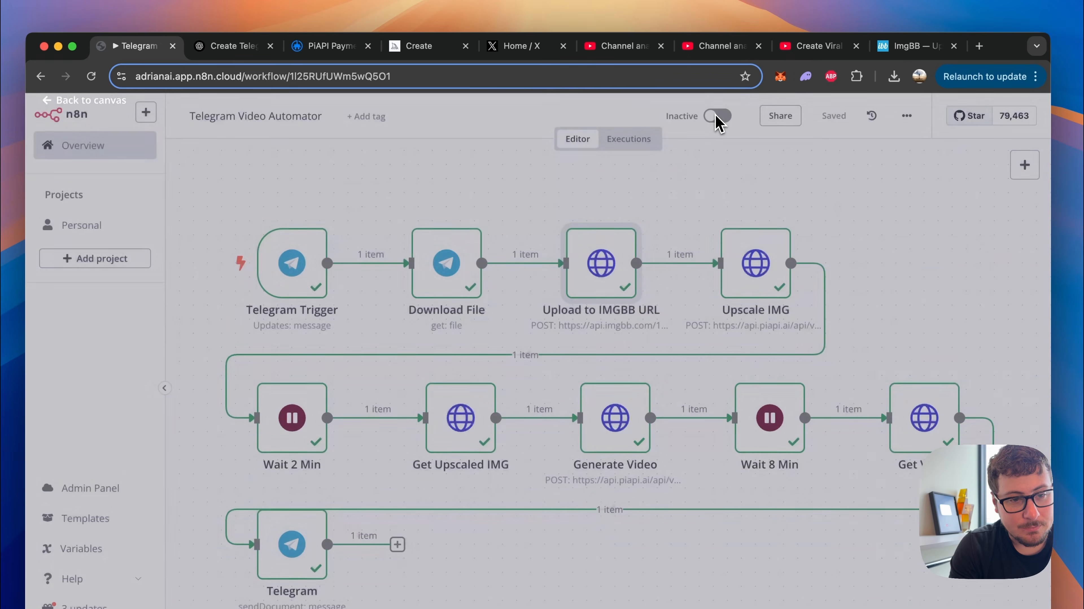
pyautogui.click(714, 116)
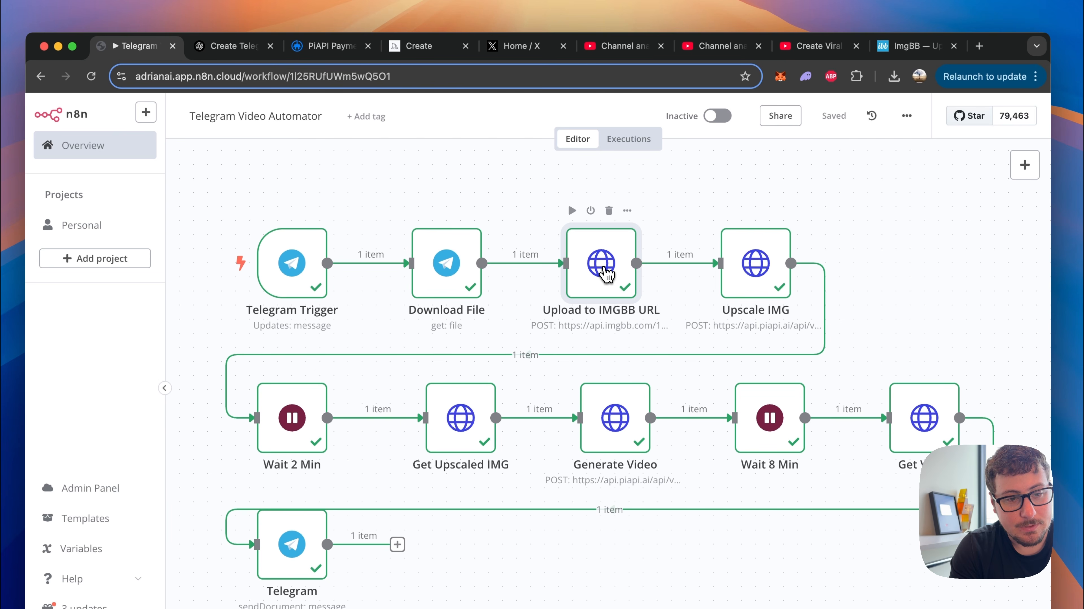
pyautogui.doubleClick(610, 277)
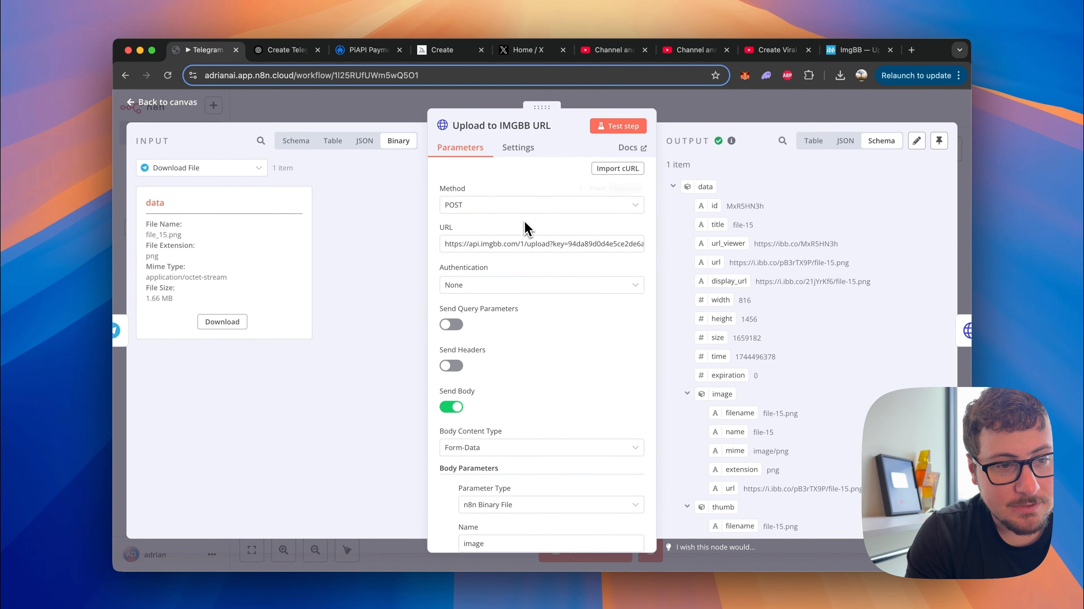
# Switch to the ImgBB website to view the image hosting service, and return to the n8n workflow
pyautogui.scroll(-1, 519, 253)
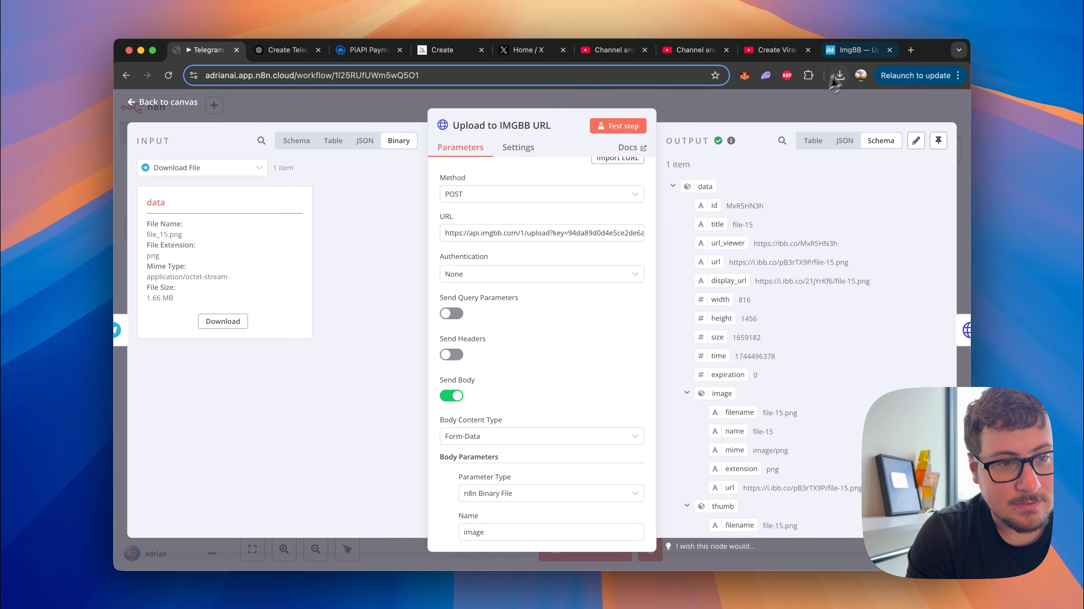
pyautogui.click(859, 50)
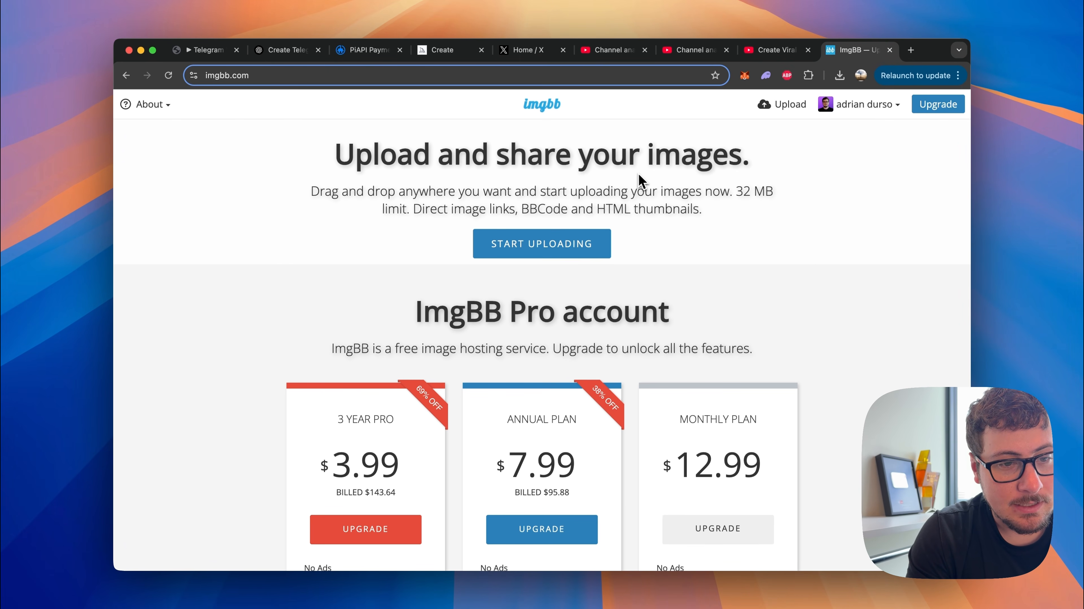
pyautogui.click(204, 50)
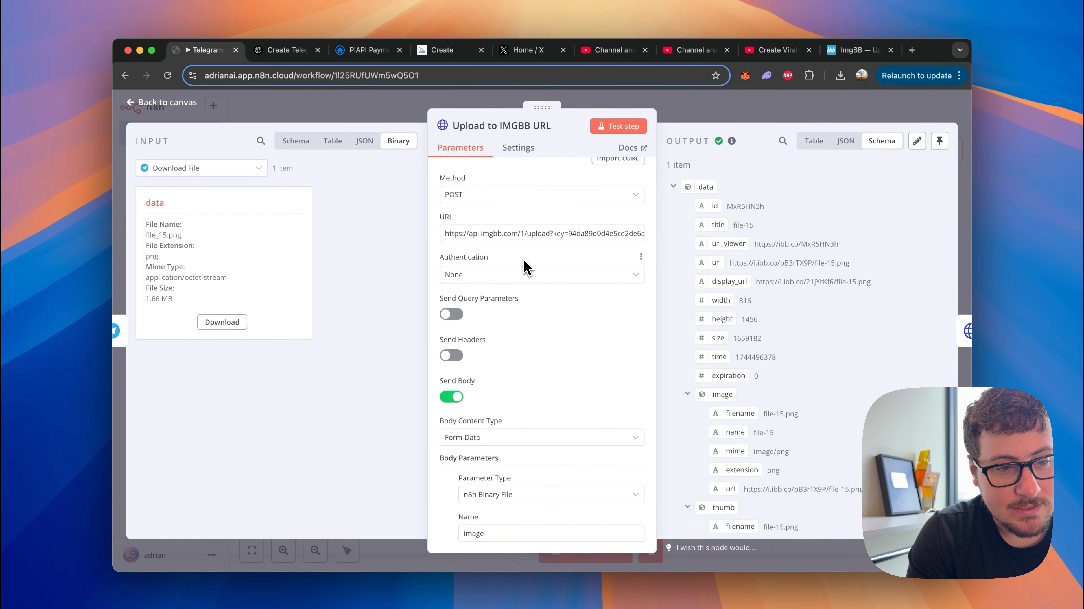
# Examine the Upload to IMGBB URL node's request URL and Form-Data body parameters, and return to the canvas
pyautogui.scroll(-1, 529, 303)
pyautogui.scroll(-1, 528, 267)
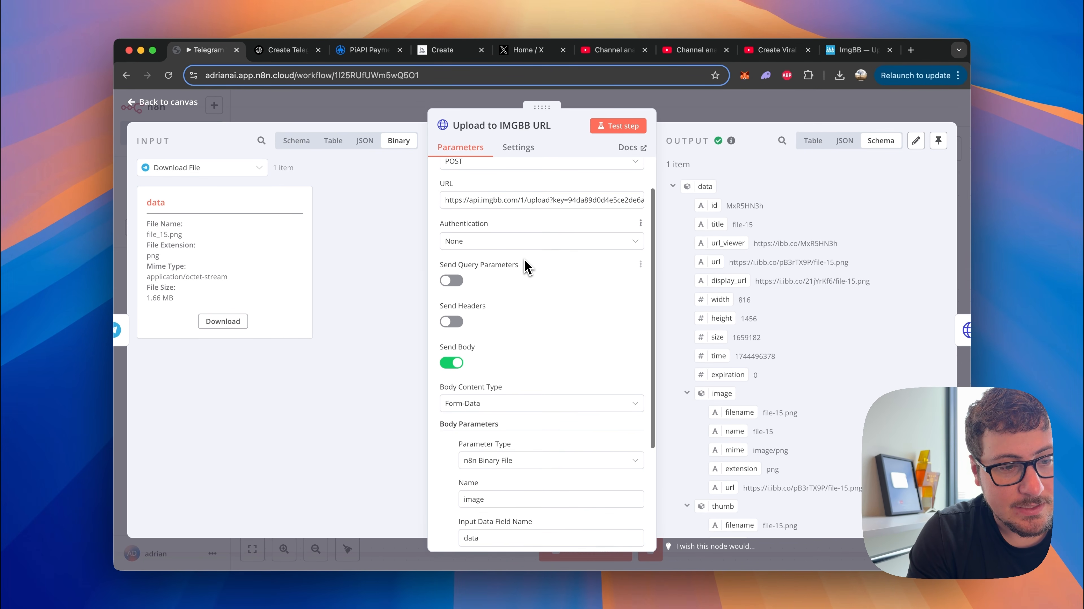
pyautogui.scroll(-1, 517, 318)
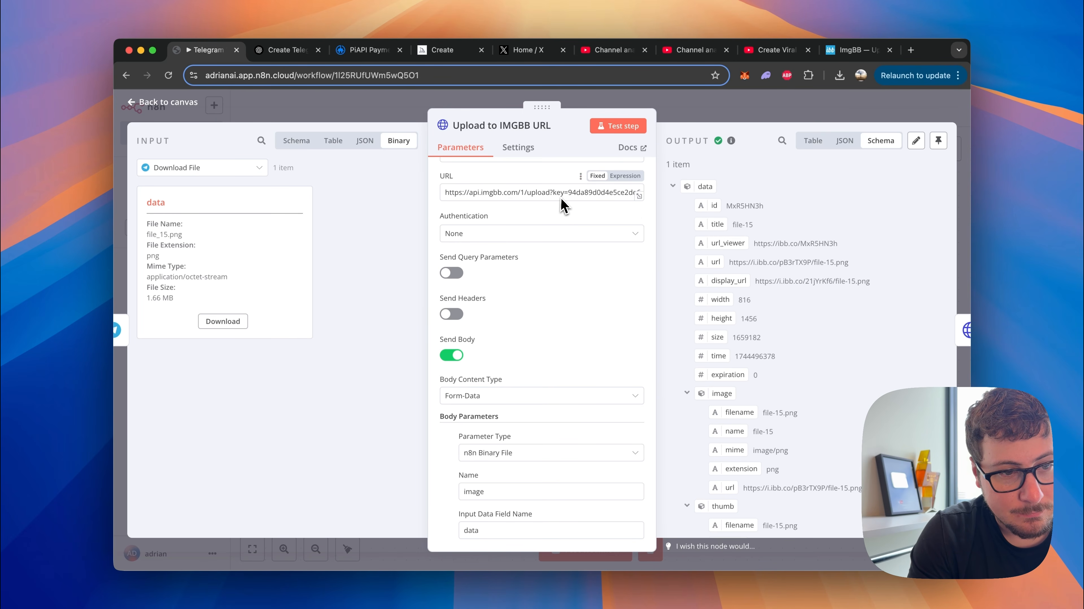
pyautogui.scroll(-1, 535, 279)
pyautogui.scroll(-2, 536, 279)
pyautogui.scroll(-1, 536, 279)
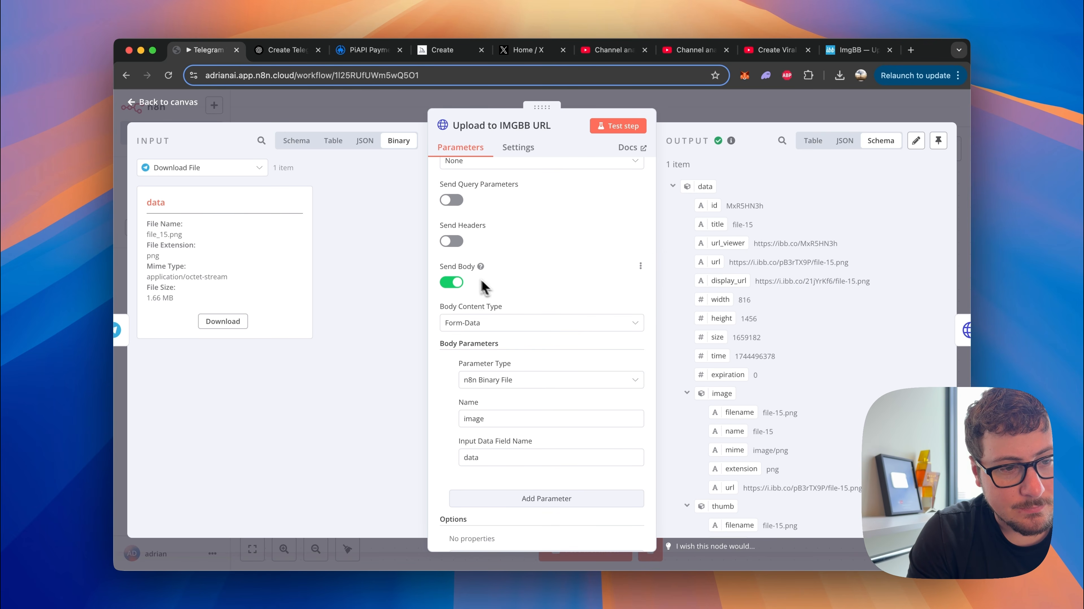
pyautogui.scroll(-1, 486, 286)
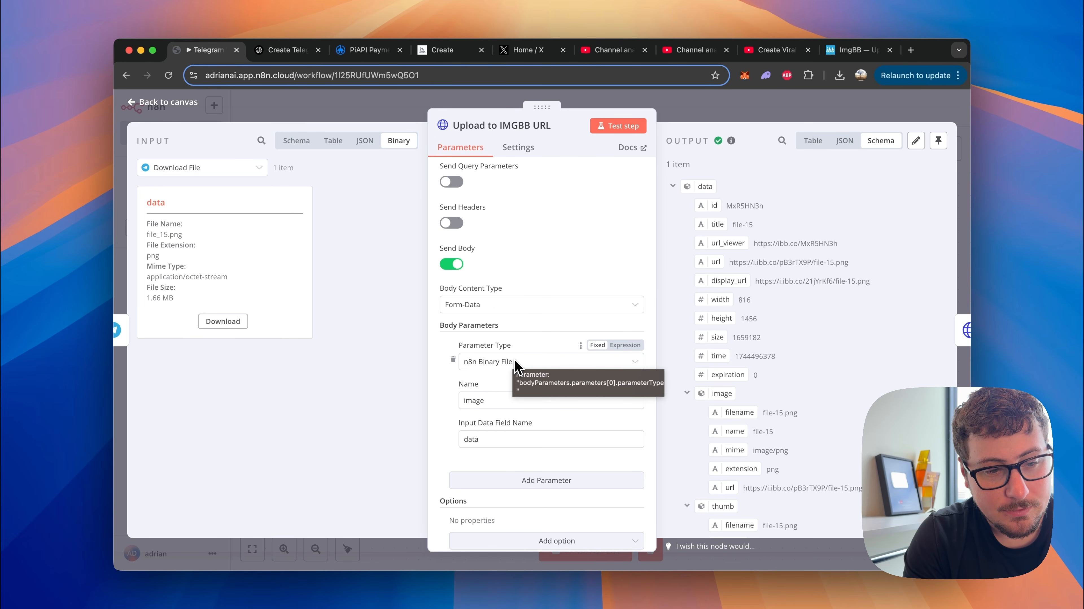
pyautogui.scroll(-1, 499, 366)
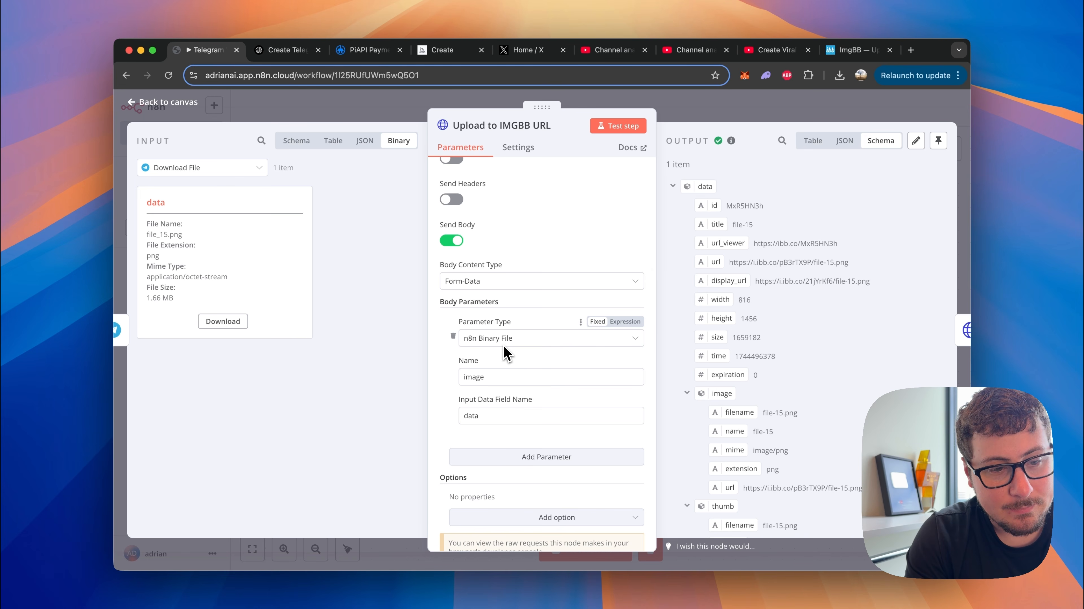
pyautogui.scroll(-1, 524, 367)
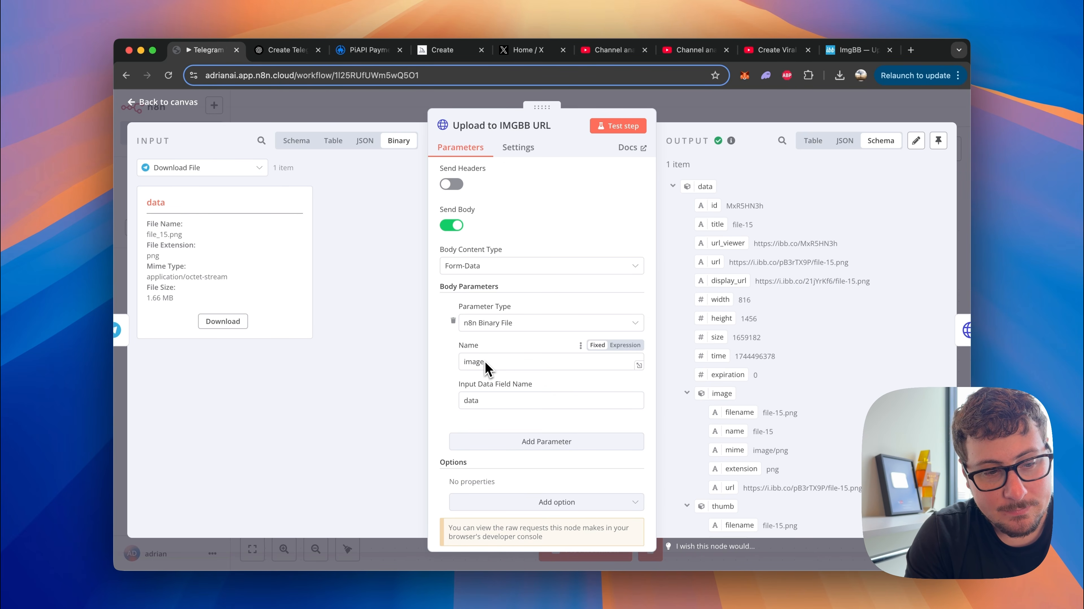
pyautogui.scroll(-1, 496, 366)
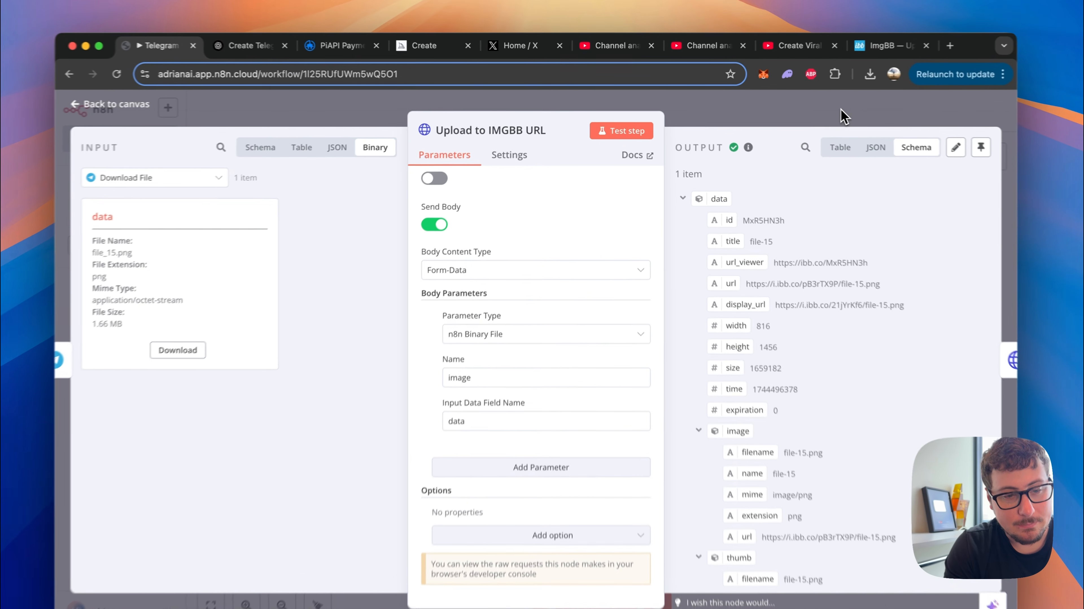
pyautogui.click(844, 116)
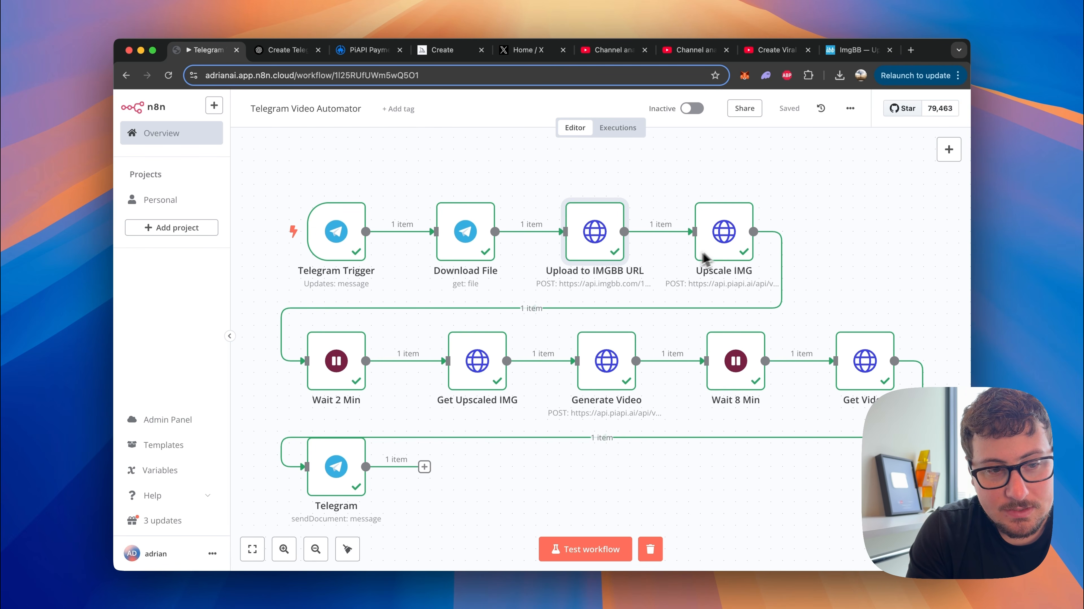
# Open the Upscale IMG node and look at the PiAPI workspace that its request relies on, returning to the node
pyautogui.moveTo(699, 255)
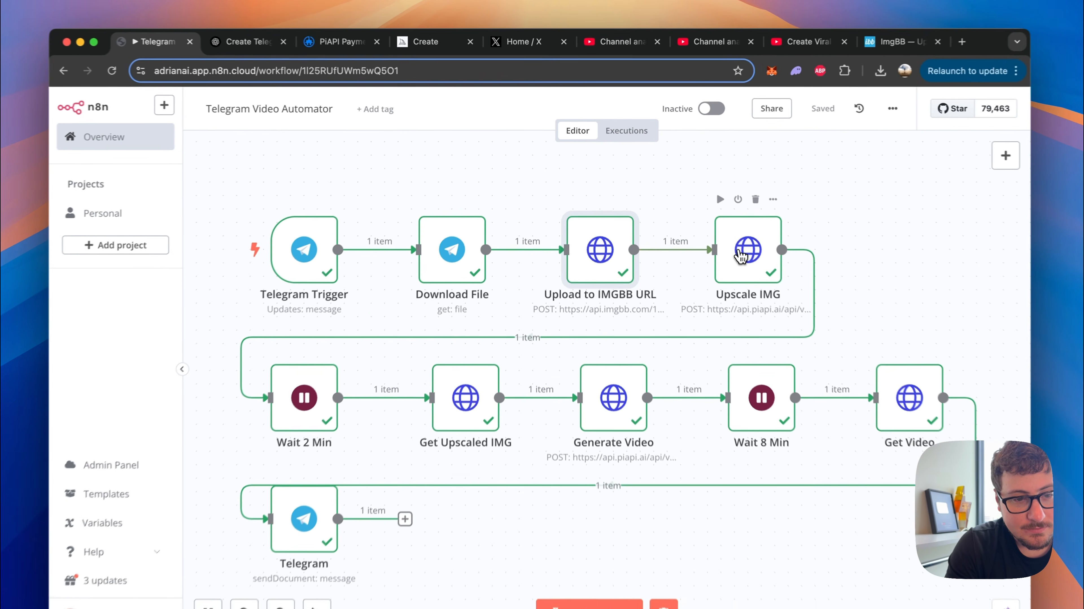
pyautogui.doubleClick(727, 235)
pyautogui.scroll(-1, 518, 204)
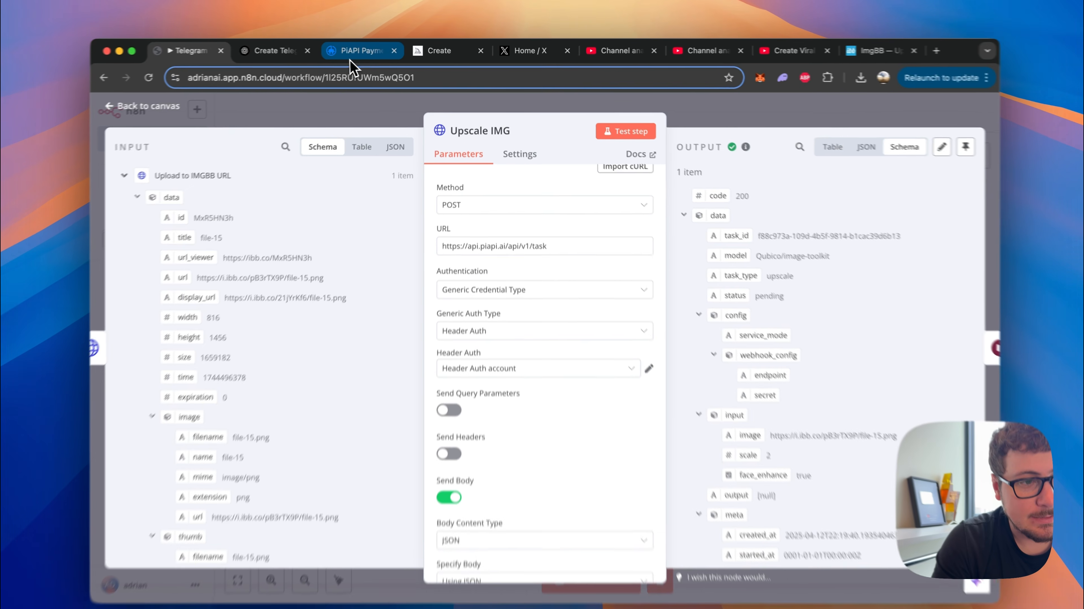
pyautogui.click(369, 49)
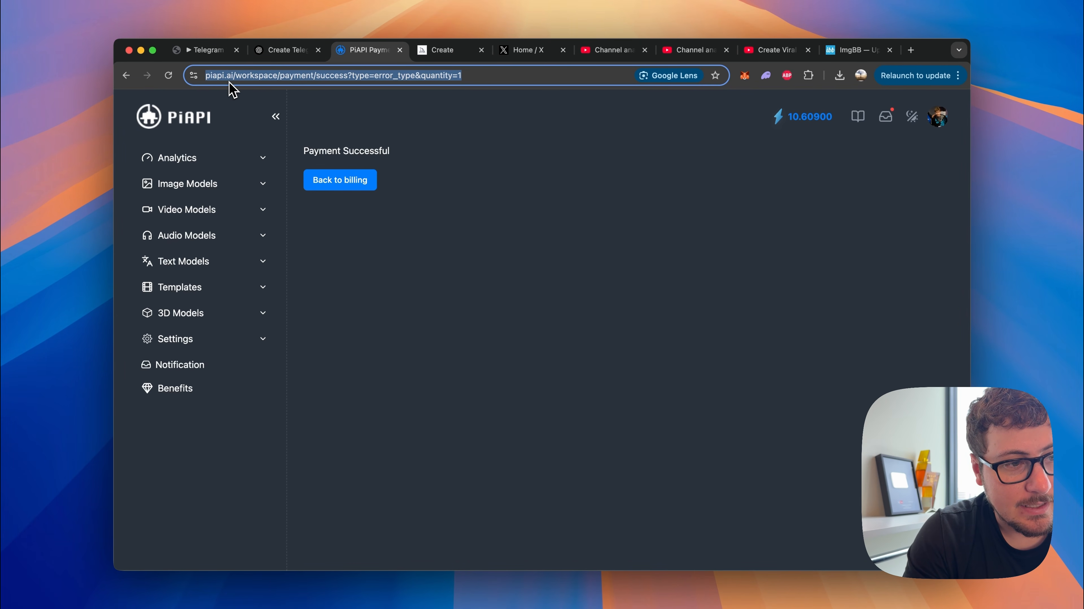
pyautogui.click(340, 104)
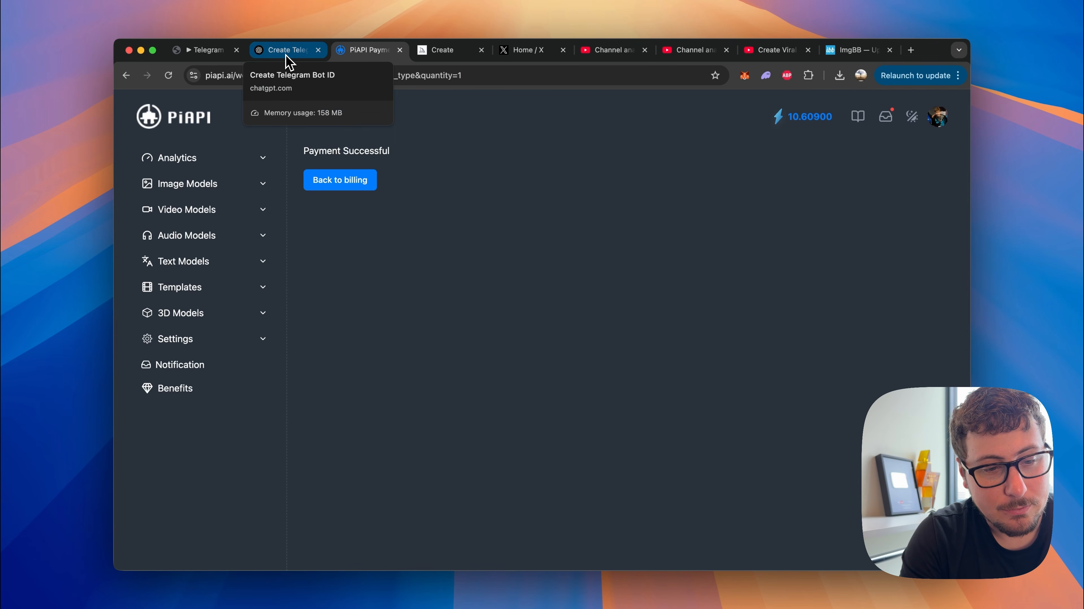
pyautogui.click(287, 51)
pyautogui.click(220, 51)
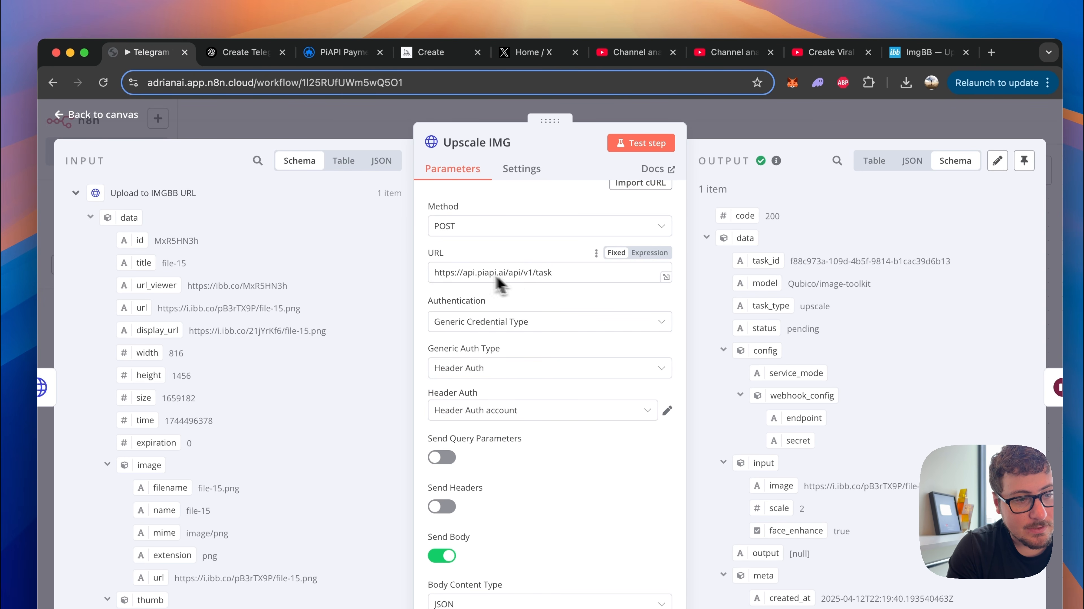
# In the PiAPI workspace, go to the Kling video model and open its Create Task API documentation
pyautogui.click(343, 52)
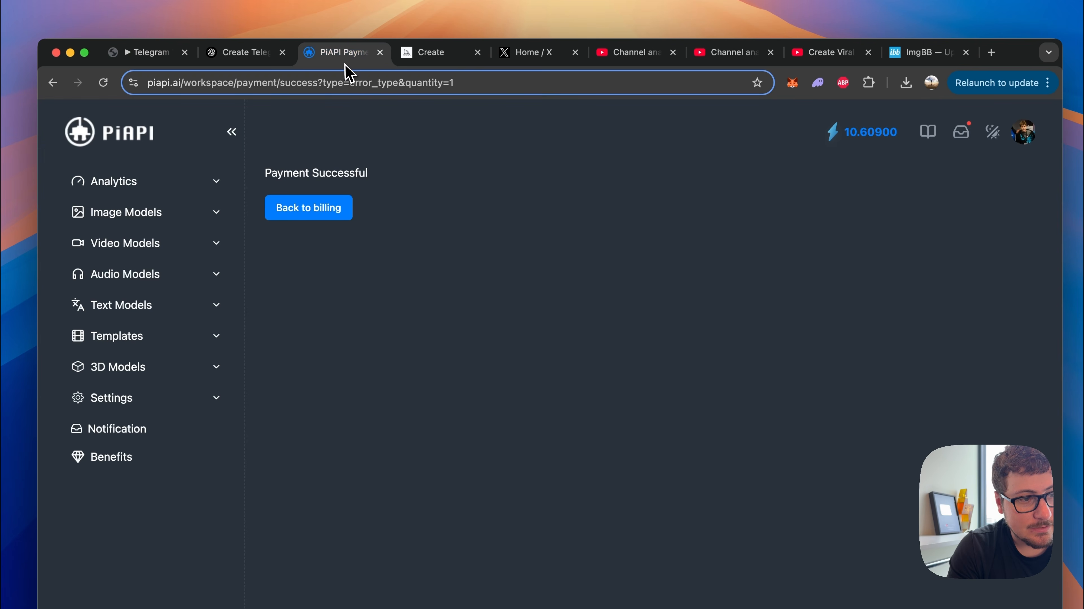
pyautogui.click(119, 215)
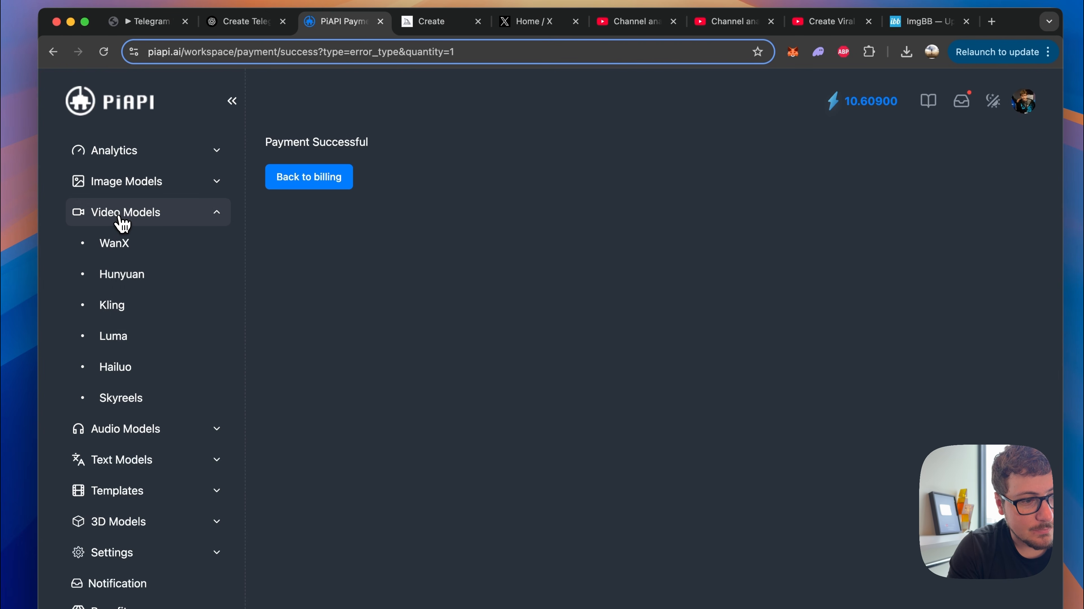
pyautogui.click(115, 310)
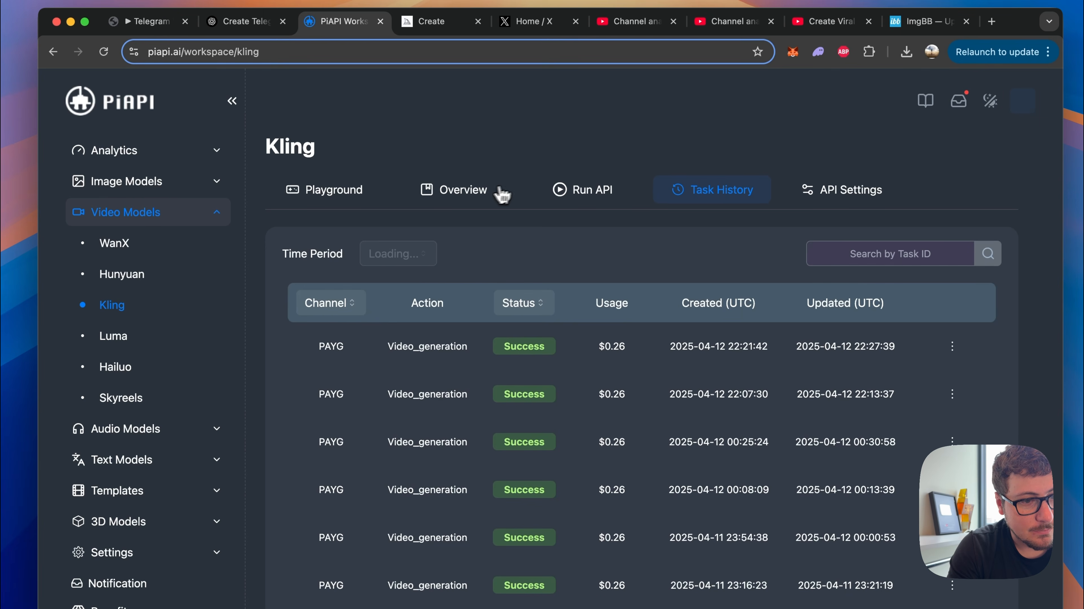
pyautogui.click(486, 190)
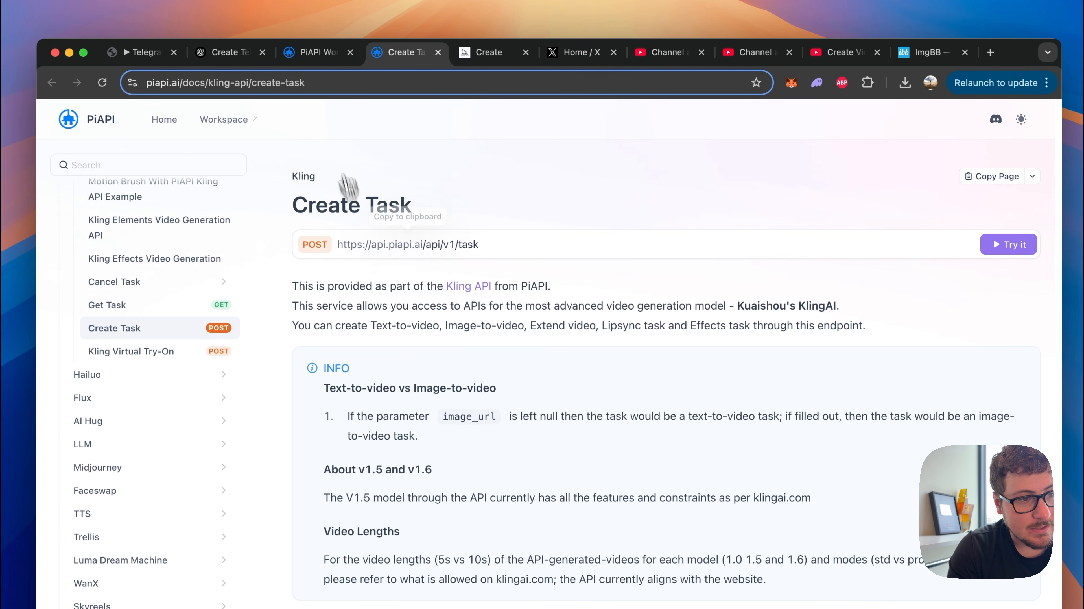
# Back in the n8n workflow, inspect the Header Auth credential of the Upscale IMG node and close it
pyautogui.click(215, 55)
pyautogui.click(145, 52)
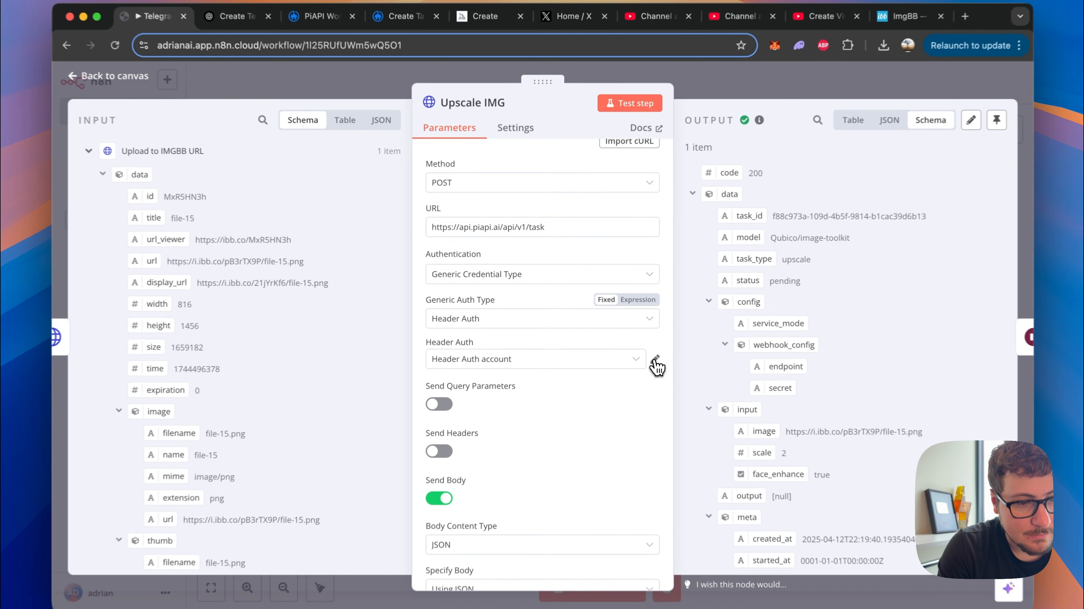
pyautogui.click(640, 349)
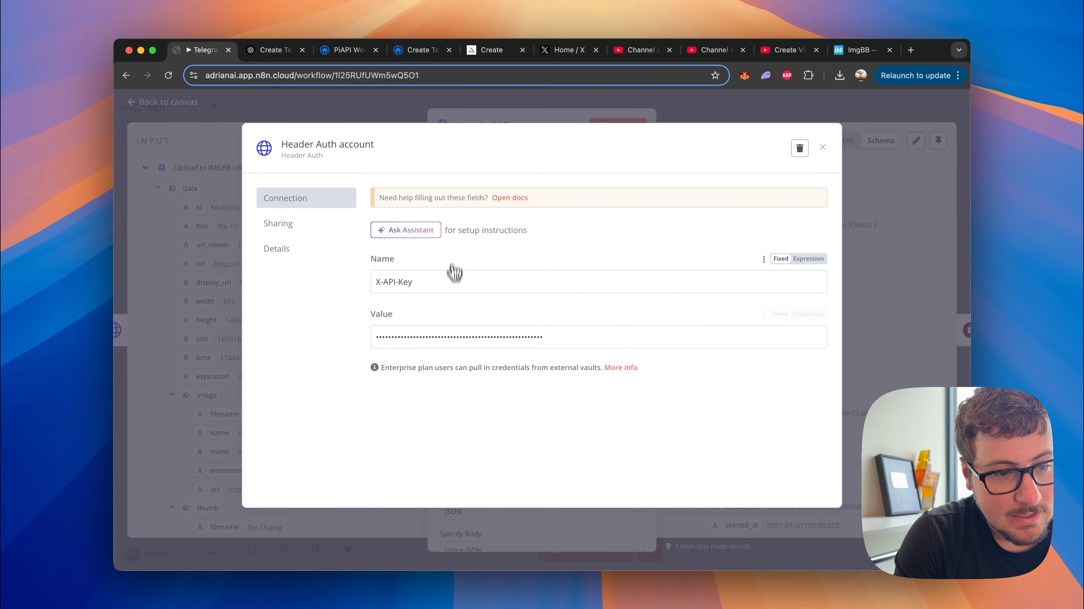
pyautogui.click(822, 146)
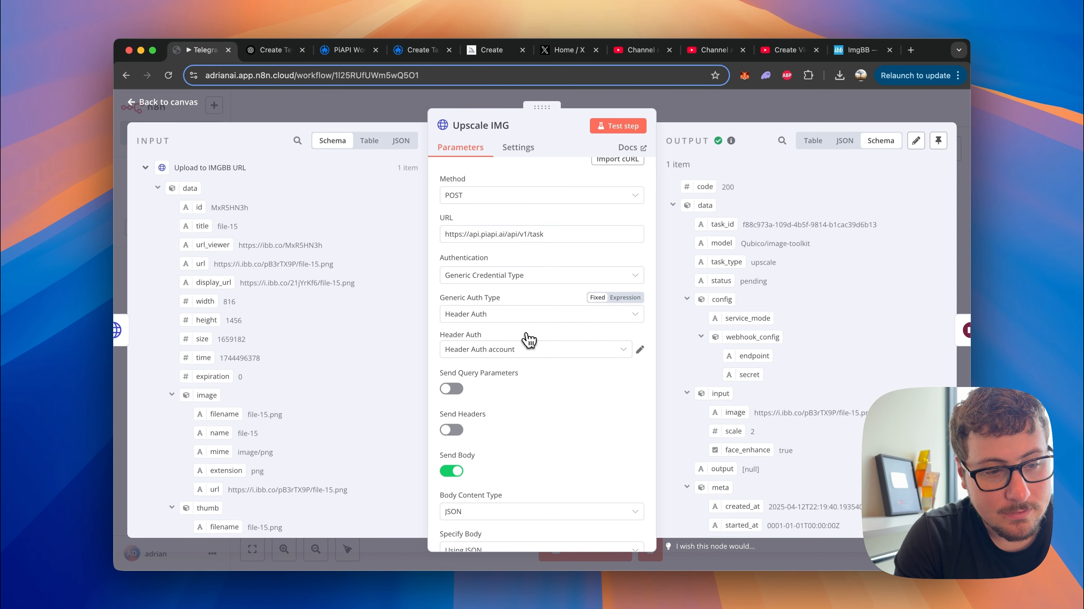
# Examine the Upscale IMG node's body settings and read through its JSON request body
pyautogui.scroll(-5, 529, 340)
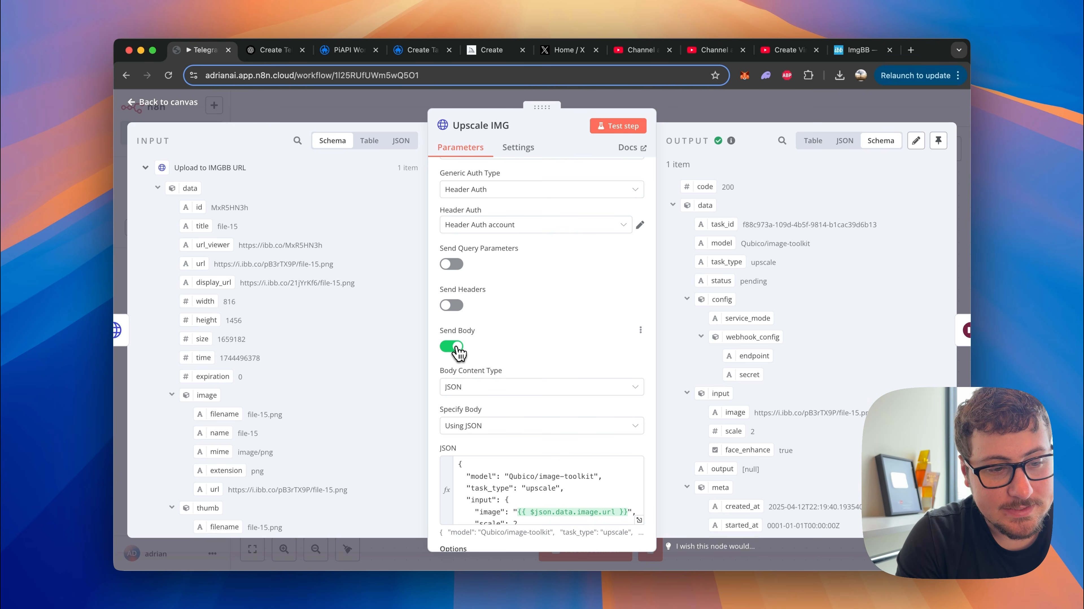
pyautogui.scroll(-1, 486, 347)
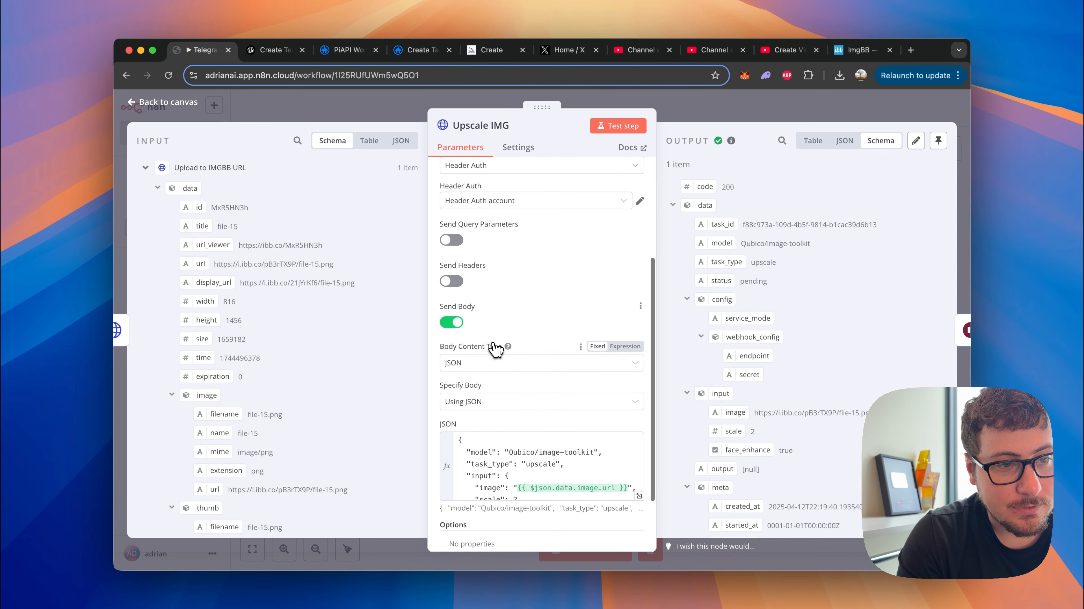
pyautogui.scroll(-2, 490, 247)
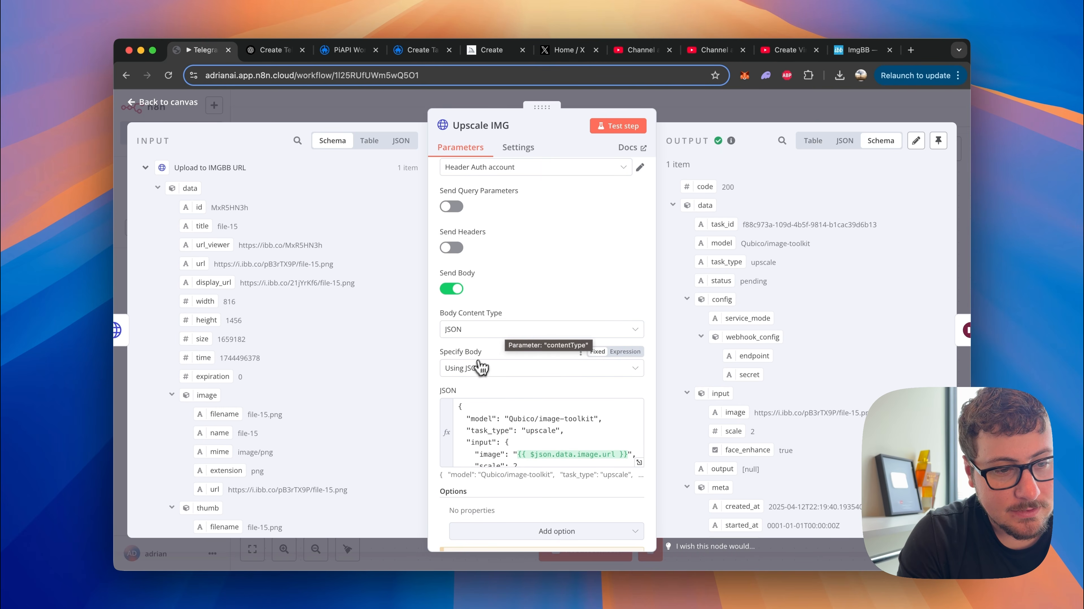
pyautogui.scroll(-1, 477, 366)
pyautogui.scroll(-3, 501, 407)
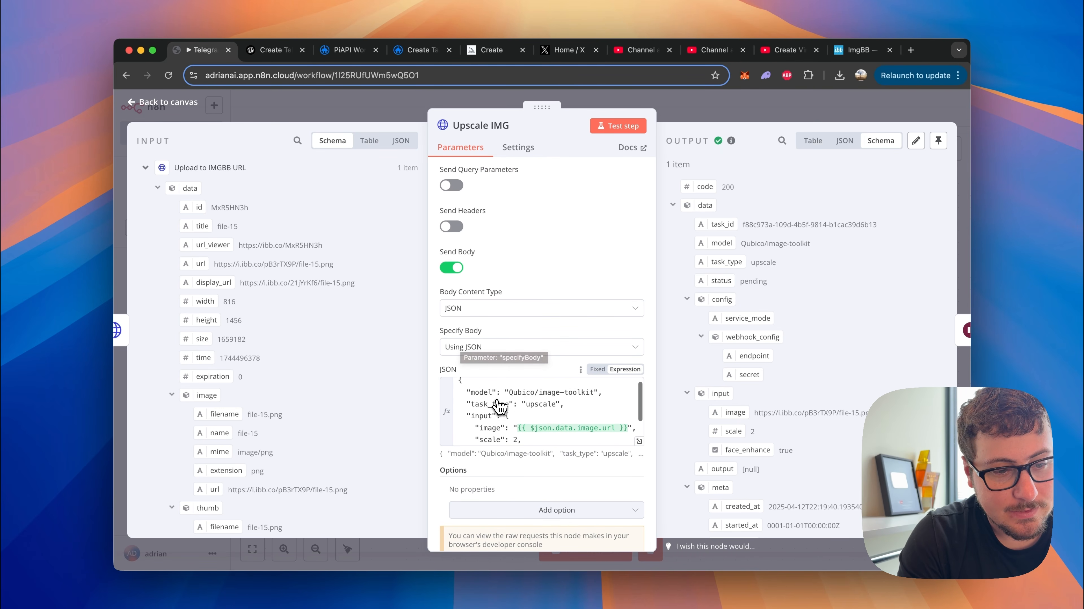
pyautogui.scroll(1, 499, 408)
pyautogui.scroll(-1, 492, 426)
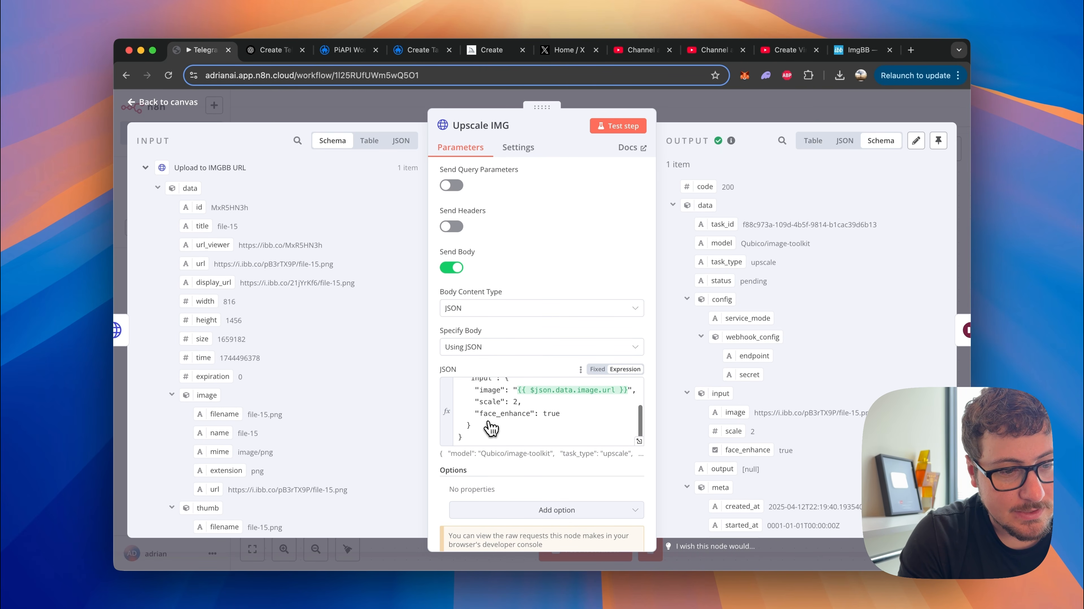
pyautogui.scroll(3, 491, 426)
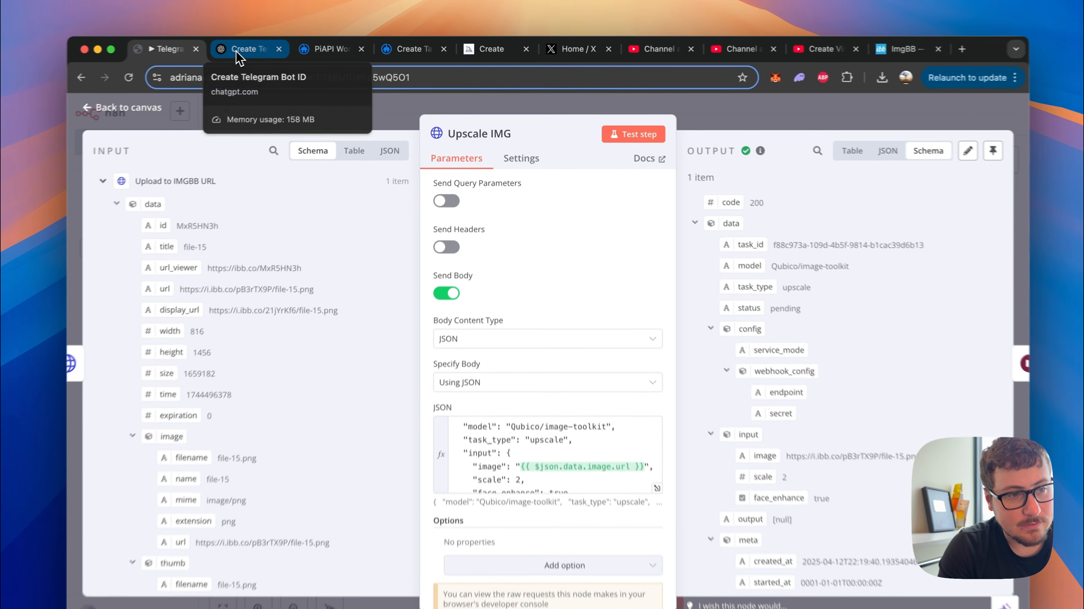
# Switch to the PiAPI workspace and open the Clean & Upscale template
pyautogui.click(273, 50)
pyautogui.click(296, 56)
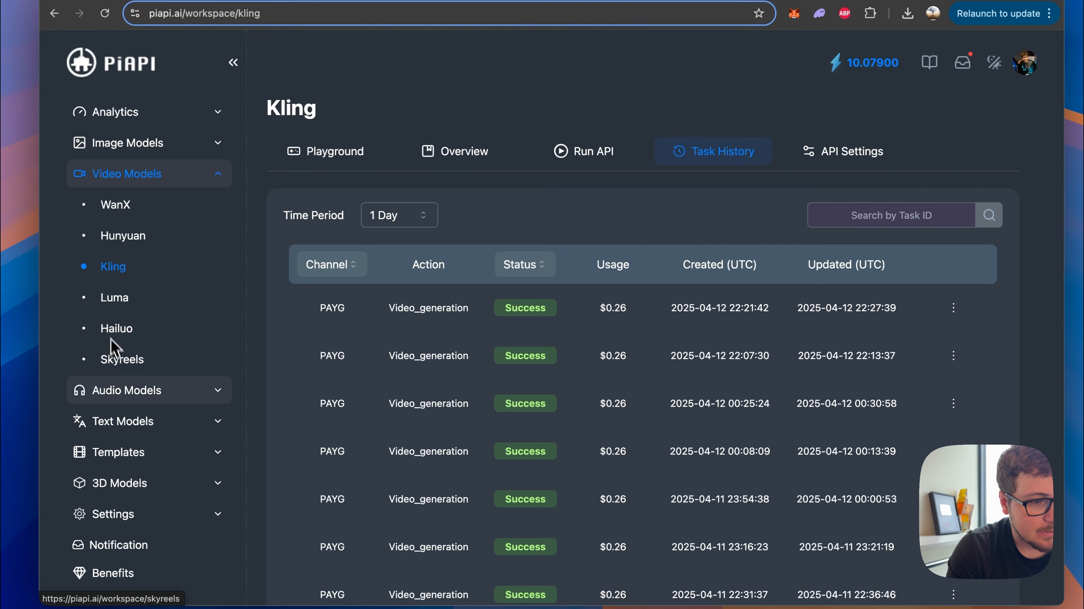
pyautogui.click(124, 482)
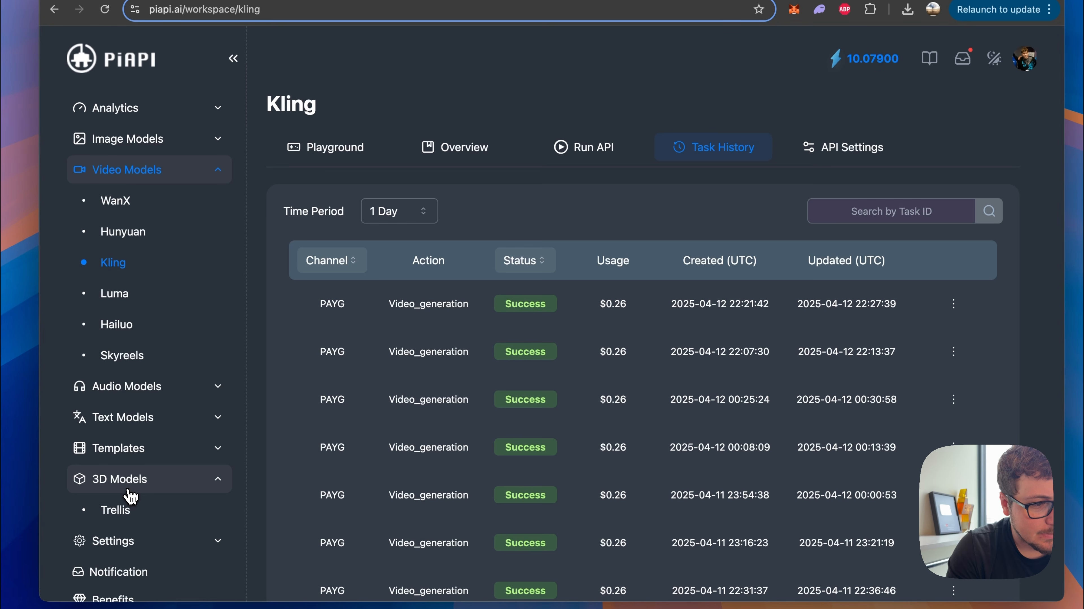
pyautogui.click(128, 459)
pyautogui.click(134, 477)
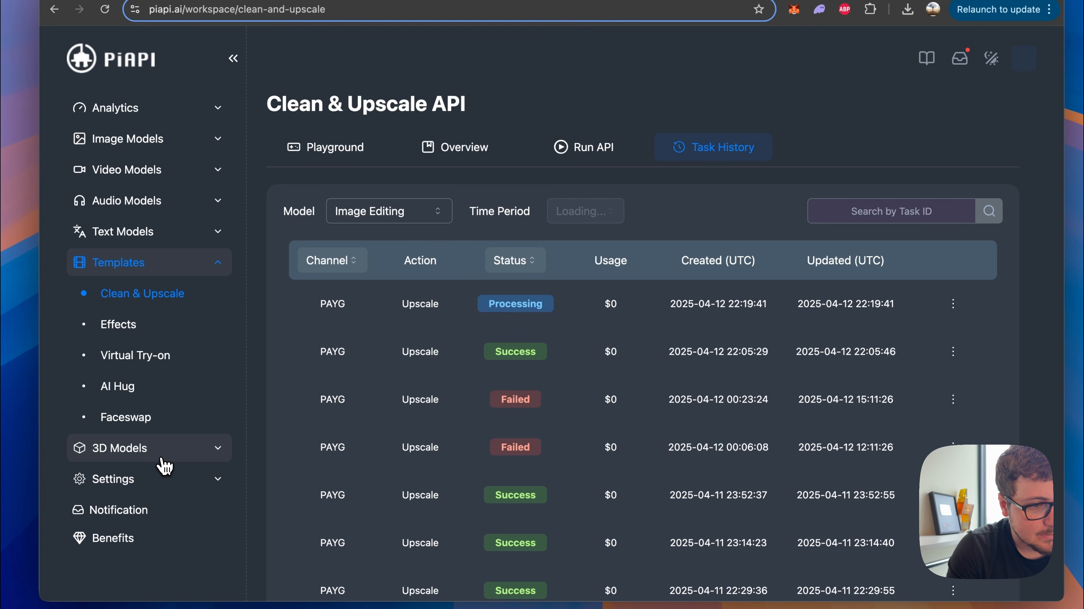
# Open the Clean & Upscale documentation and read the Image Upscale(Super Resolution) API's body parameters and example request
pyautogui.click(444, 147)
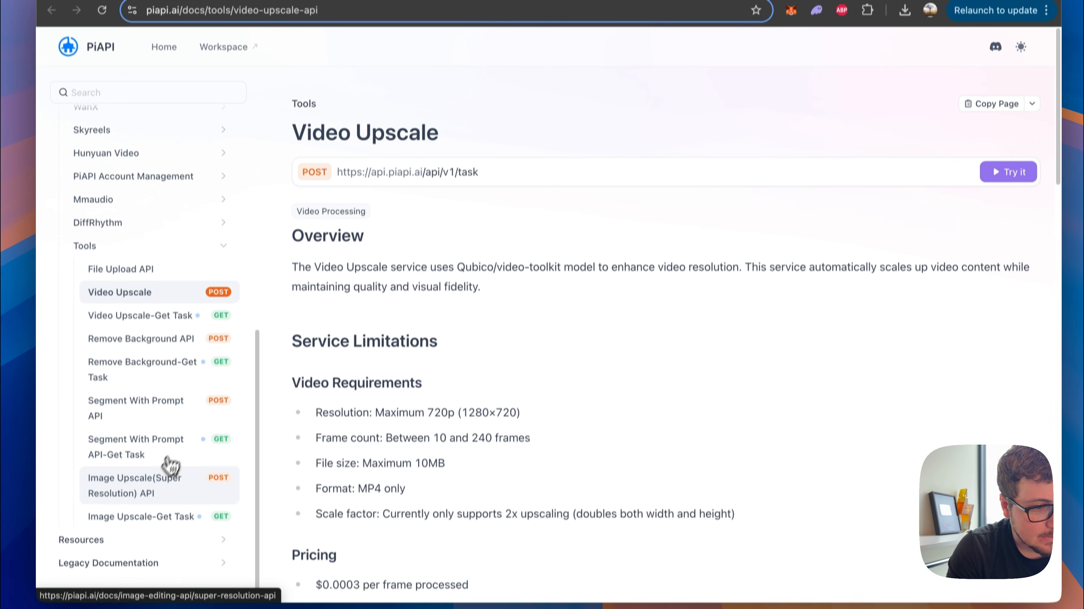
pyautogui.click(163, 474)
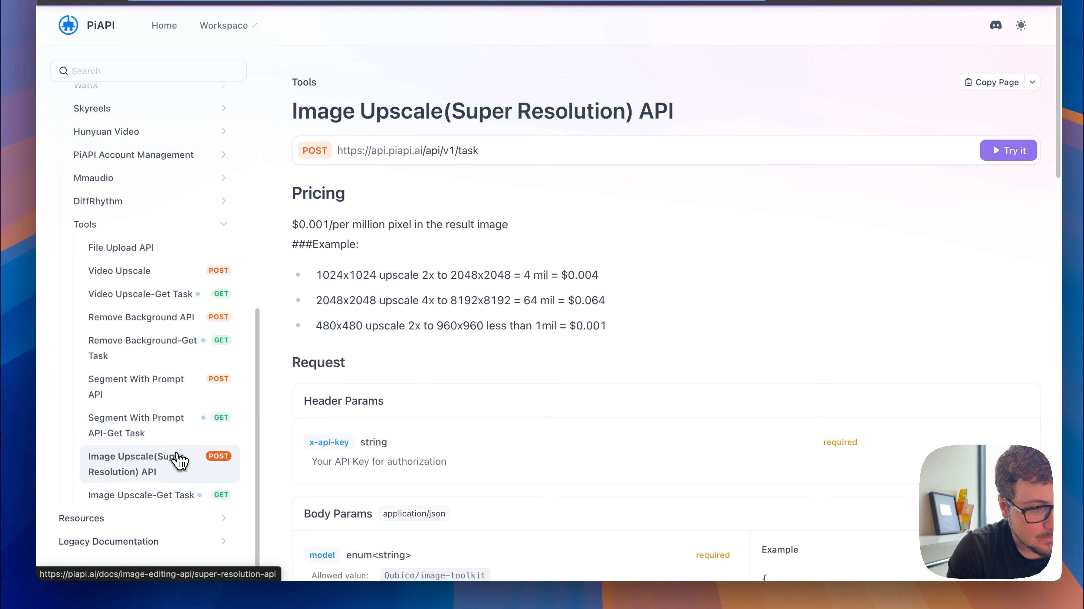
pyautogui.scroll(-10, 424, 375)
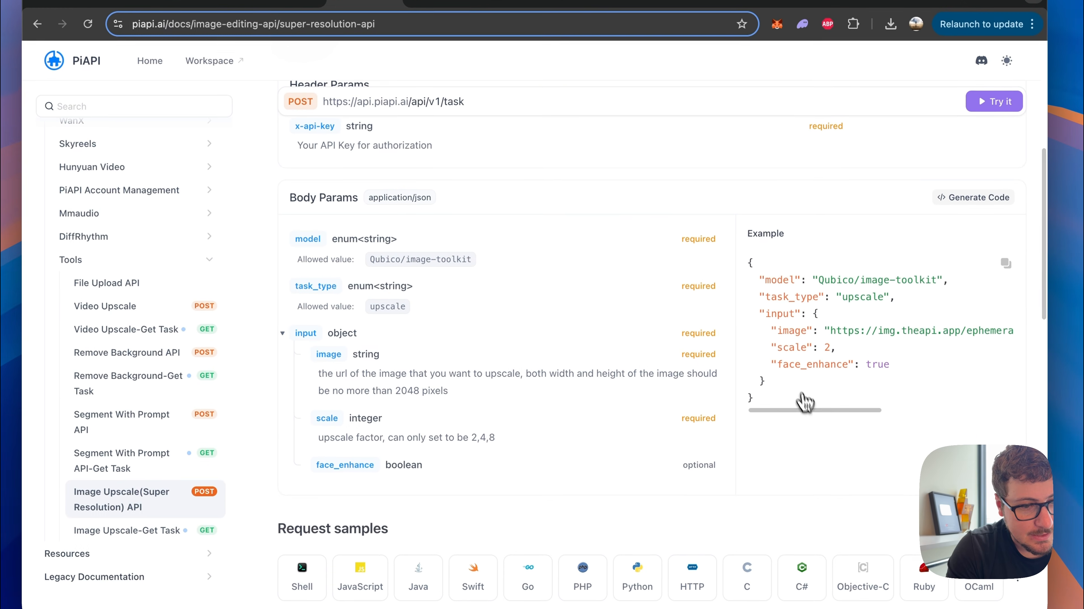
# Highlight the image URL in the documentation's example request and return to the Upscale IMG node in the n8n workflow
pyautogui.moveTo(830, 331); pyautogui.dragTo(989, 337)
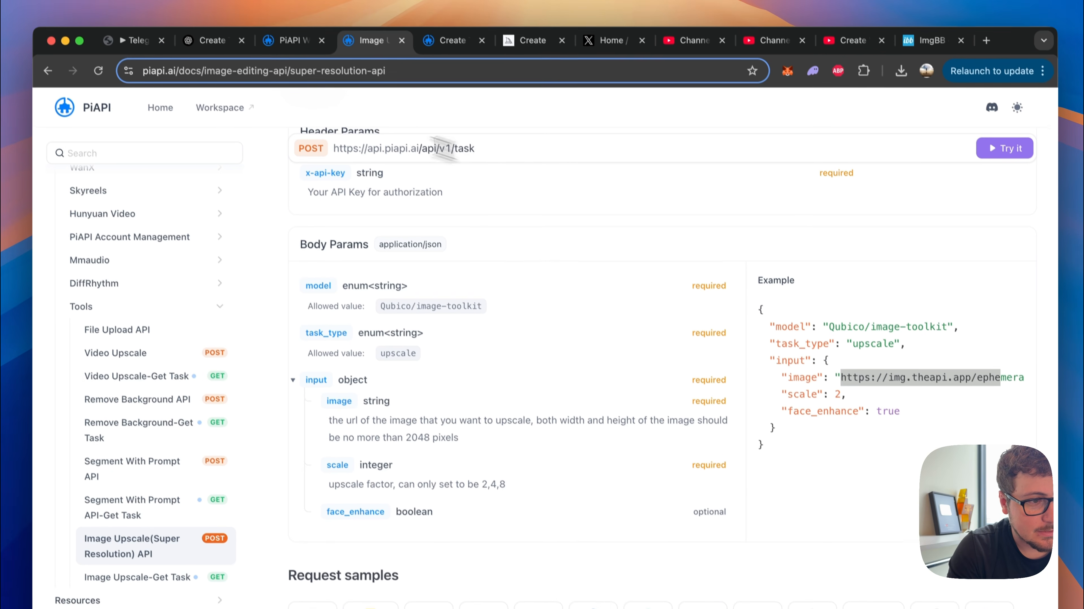
pyautogui.click(292, 54)
pyautogui.click(209, 52)
pyautogui.click(144, 52)
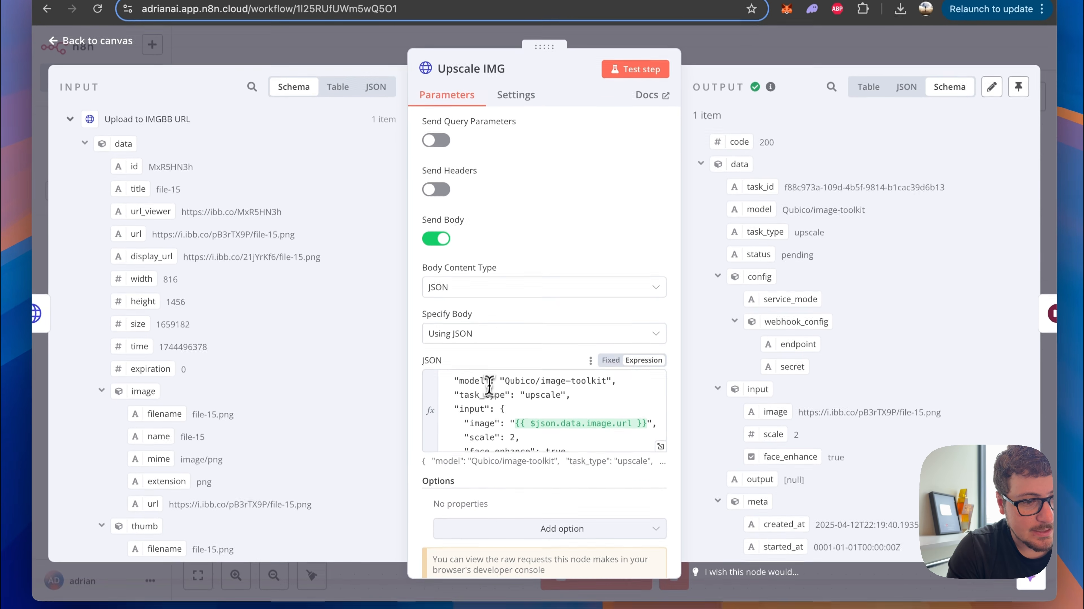
# Compare the Upscale IMG node's JSON body with the input data from Upload to IMGBB URL, and close the node
pyautogui.click(491, 473)
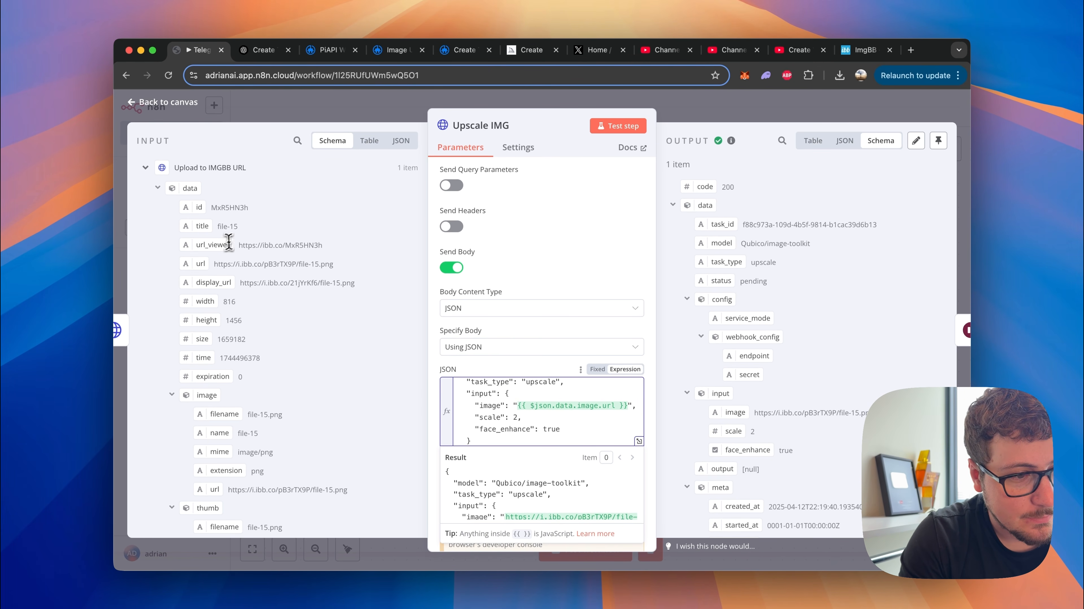
pyautogui.scroll(-1, 168, 299)
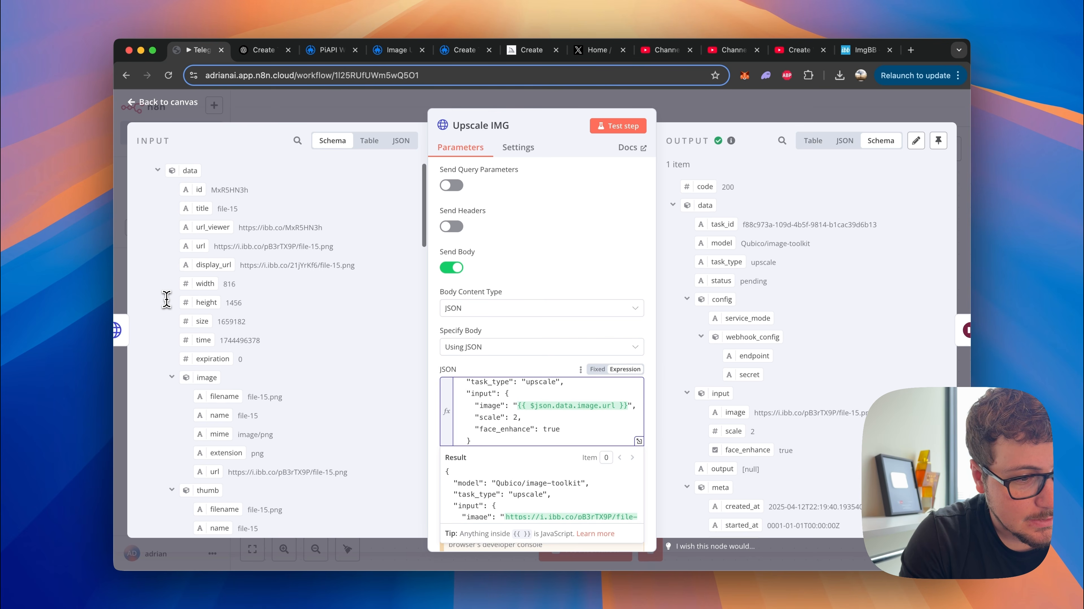
pyautogui.scroll(1, 166, 301)
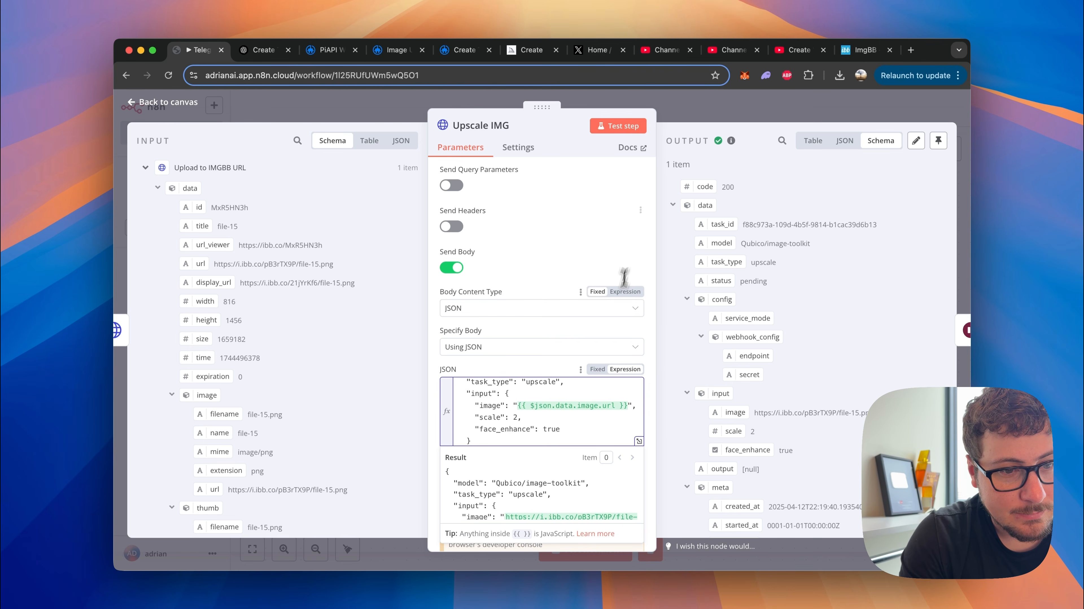
pyautogui.click(723, 116)
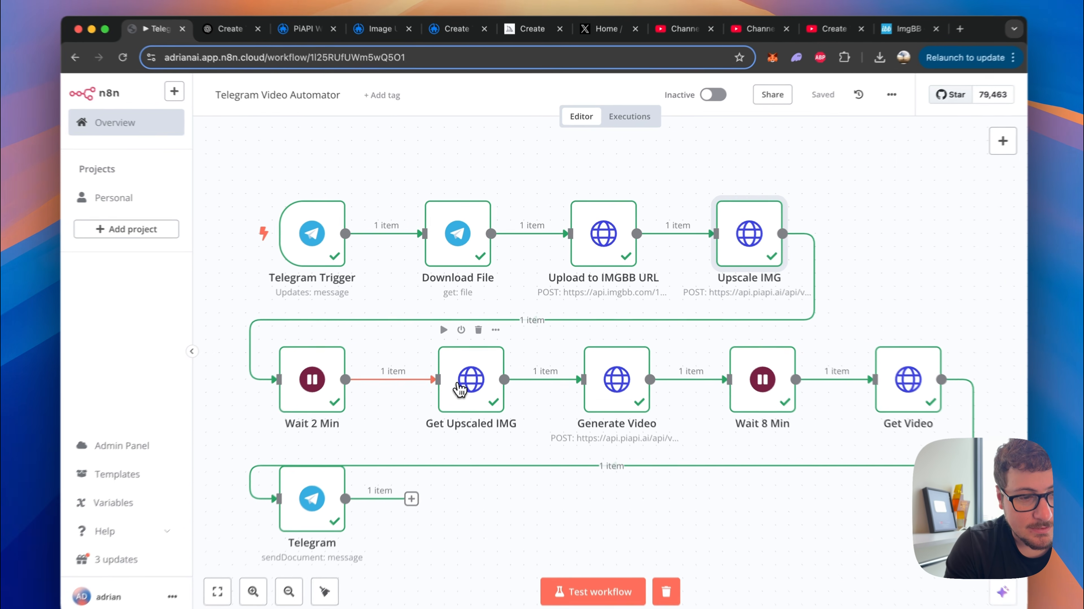
# Open the Get Upscaled IMG node and examine its GET URL and the task_id supplied by the Upscale IMG input data
pyautogui.doubleClick(476, 359)
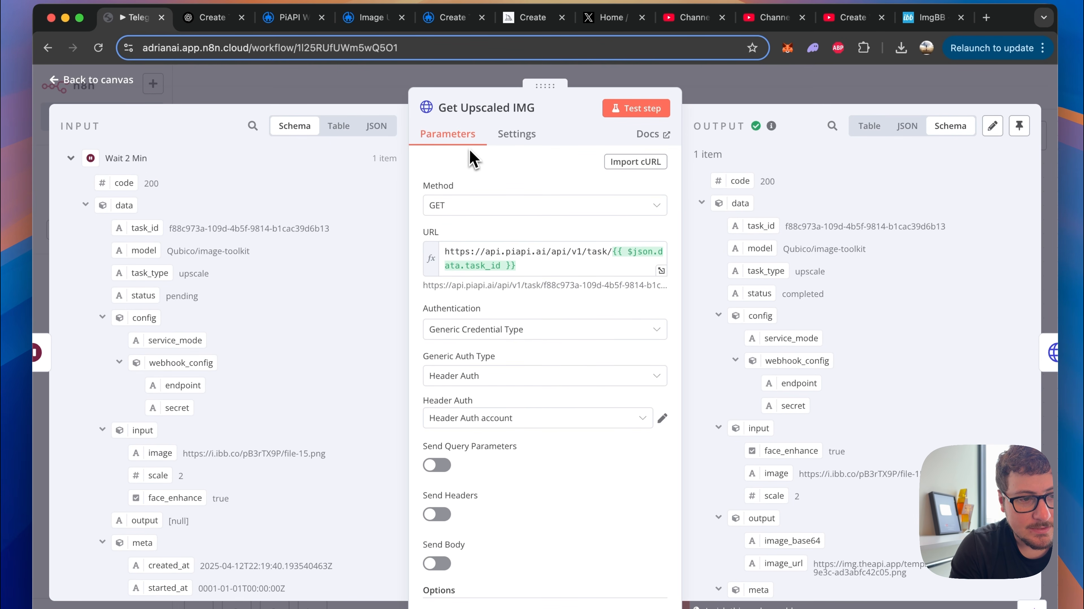
pyautogui.scroll(-1, 475, 168)
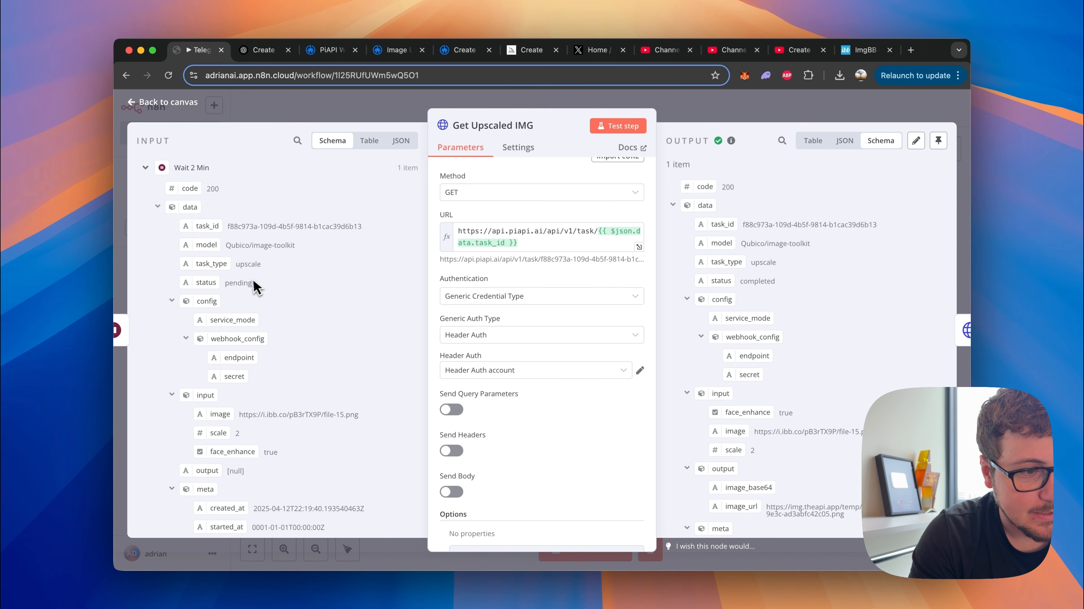
pyautogui.scroll(-1, 255, 278)
pyautogui.scroll(1, 172, 260)
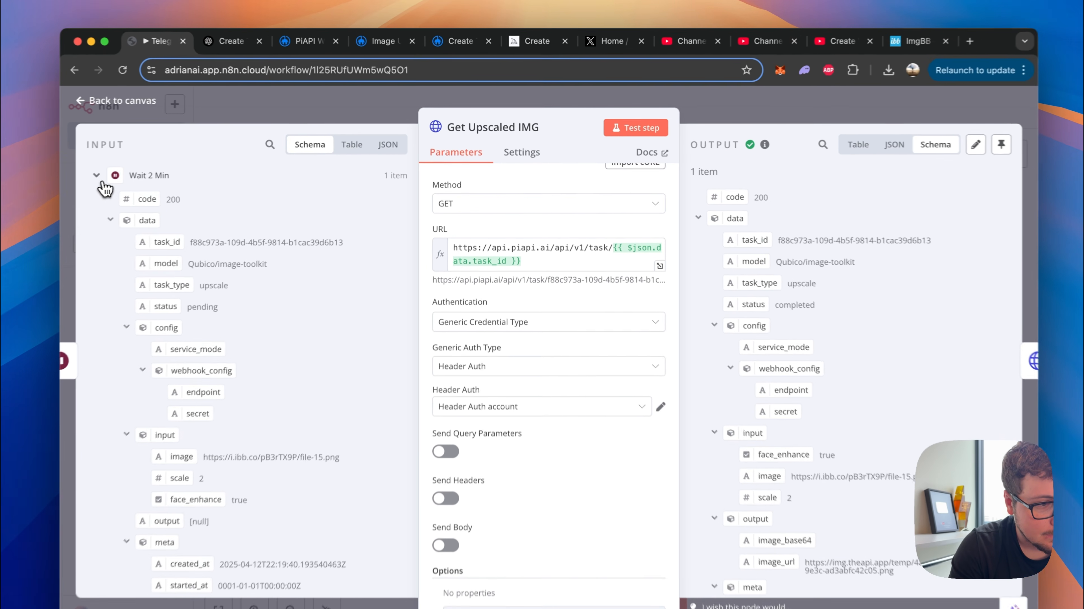
pyautogui.click(145, 167)
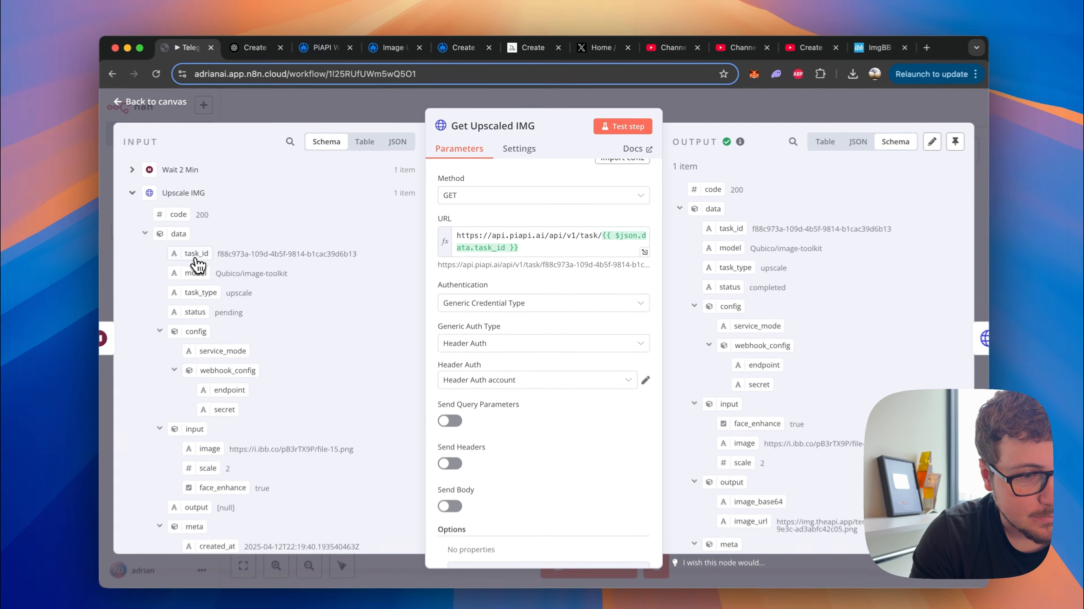
pyautogui.scroll(-1, 544, 286)
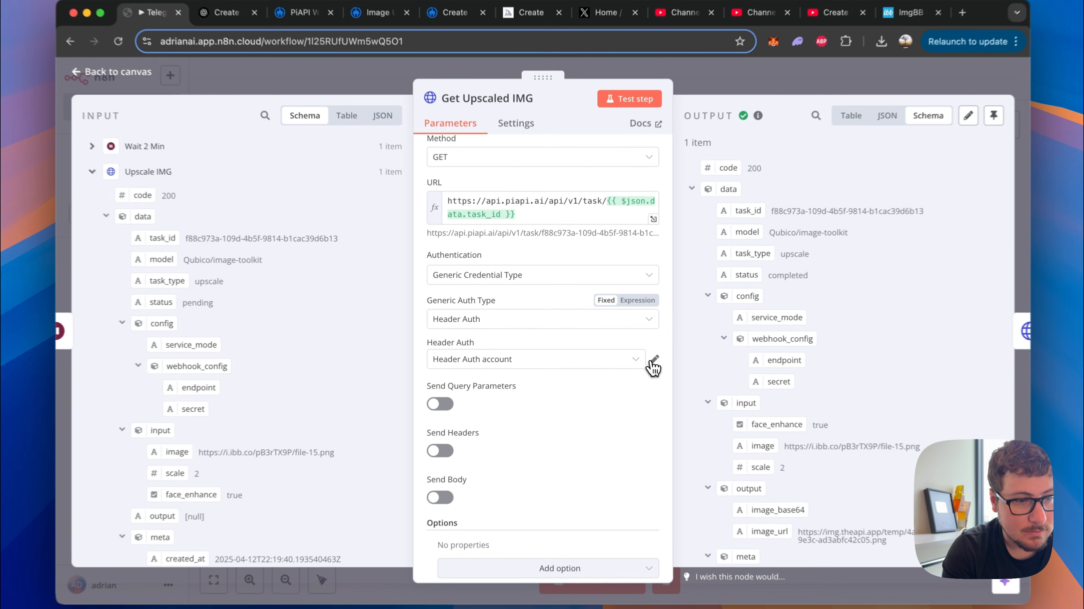
# Inspect the Header Auth credential of the Get Upscaled IMG node, and close both the credential and the node
pyautogui.click(640, 355)
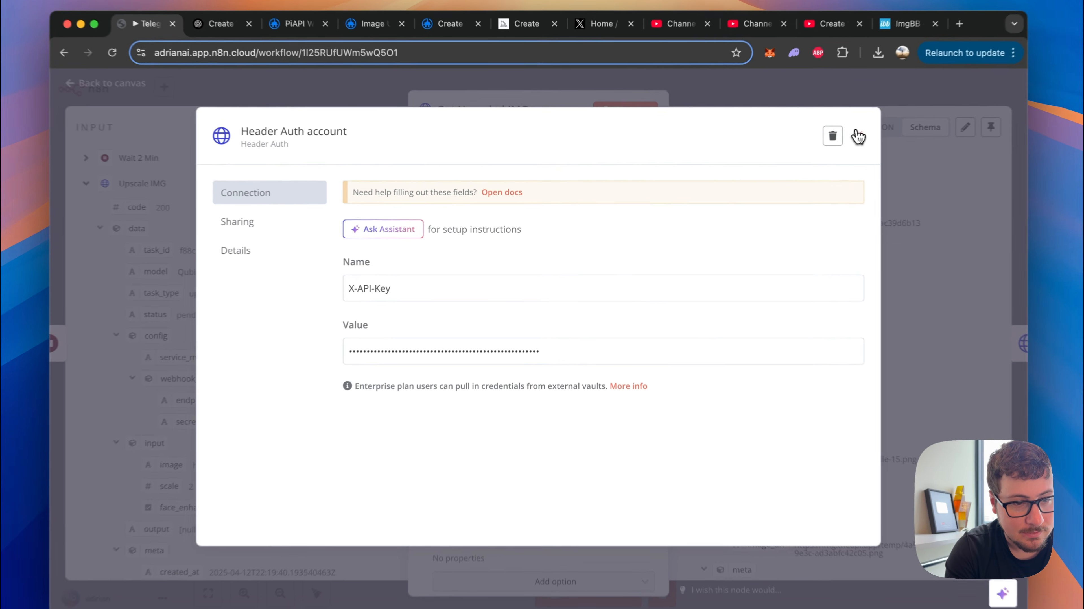
pyautogui.click(823, 146)
pyautogui.scroll(-2, 514, 369)
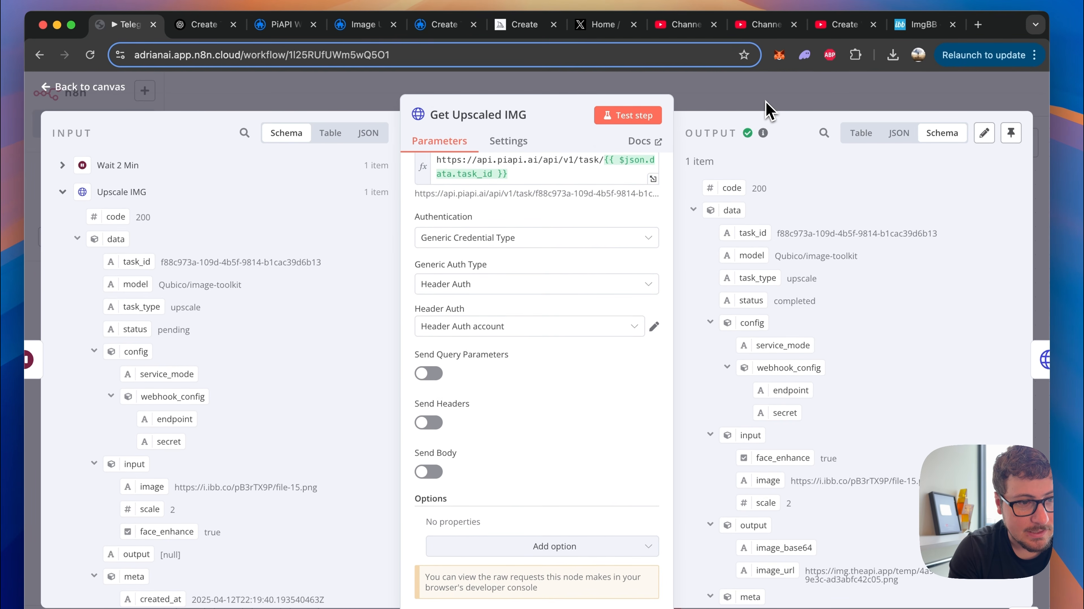
pyautogui.click(767, 105)
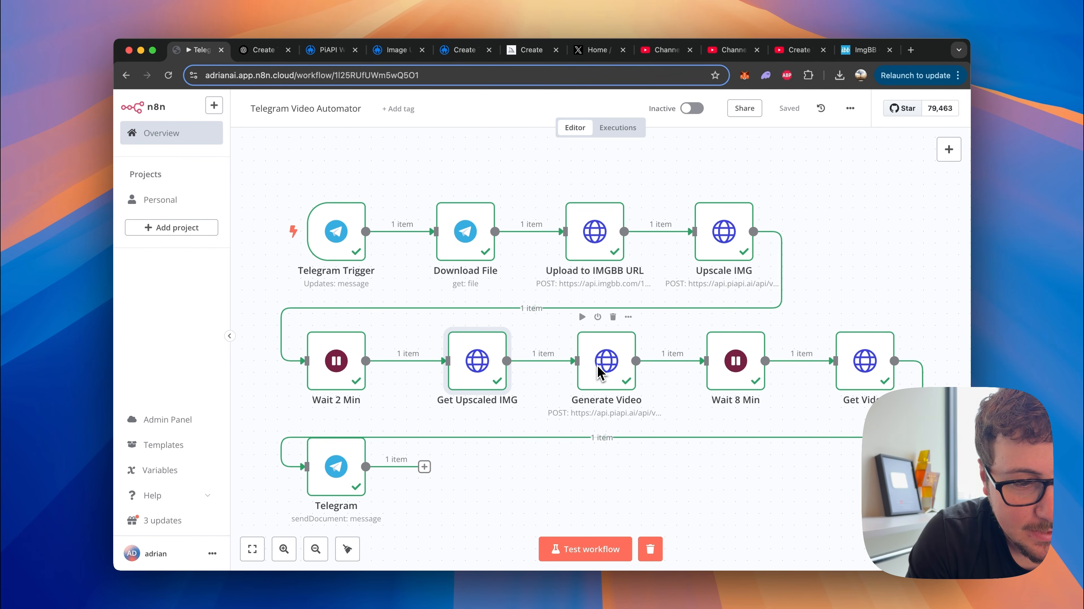
# Open the Generate Video node and review its request settings down to the JSON body
pyautogui.click(599, 357)
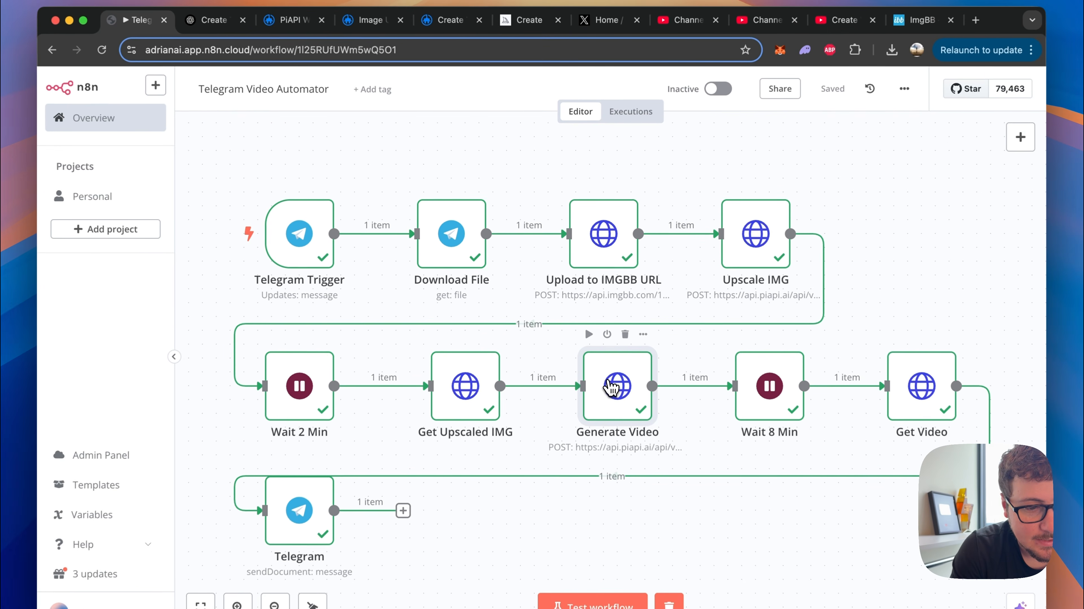
pyautogui.doubleClick(611, 386)
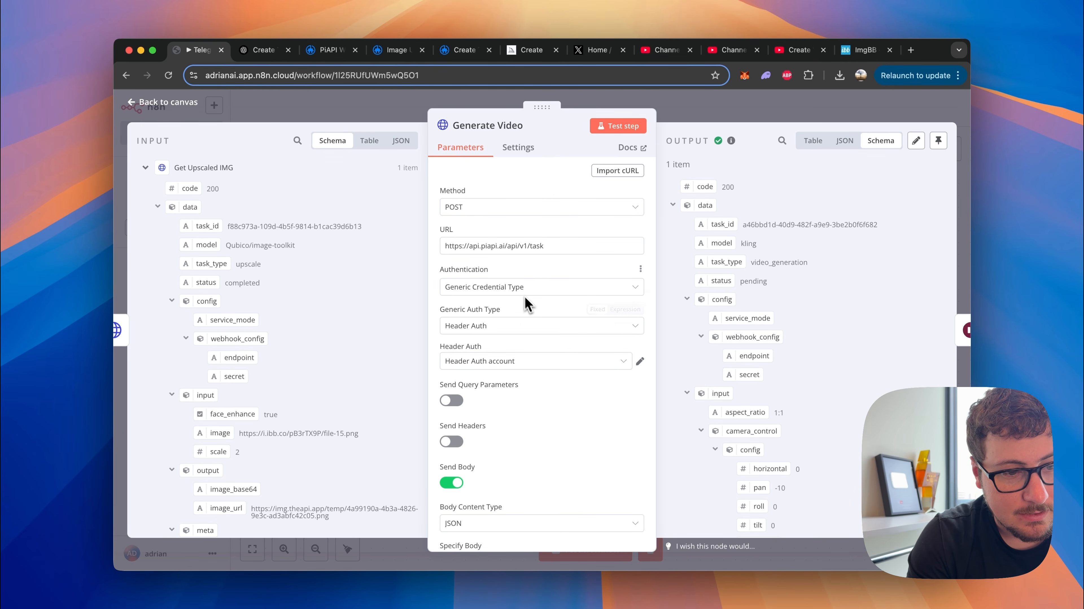
pyautogui.scroll(-3, 487, 329)
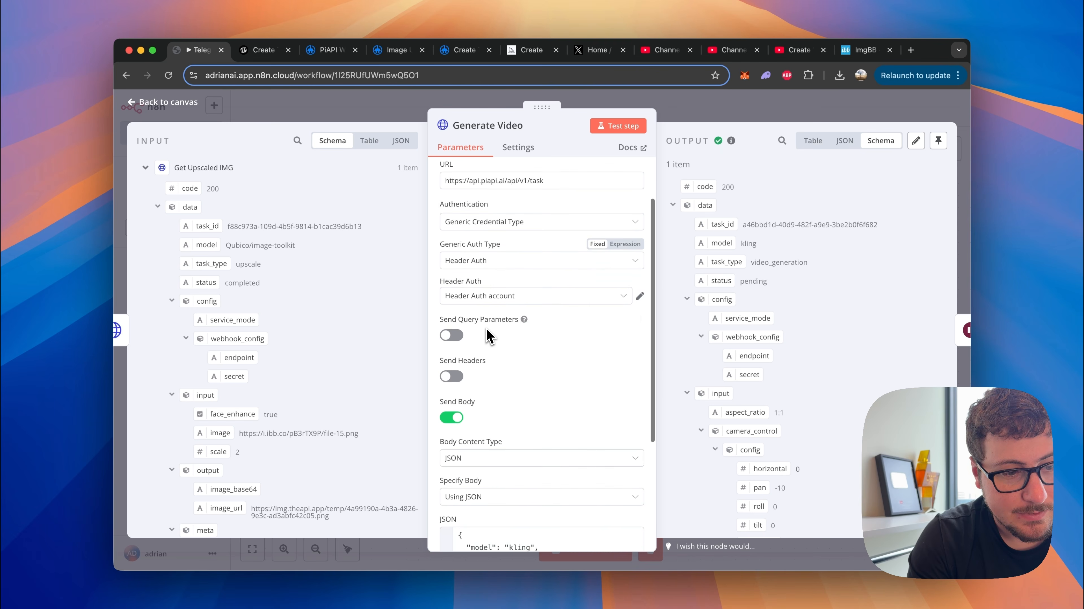
pyautogui.scroll(-3, 494, 375)
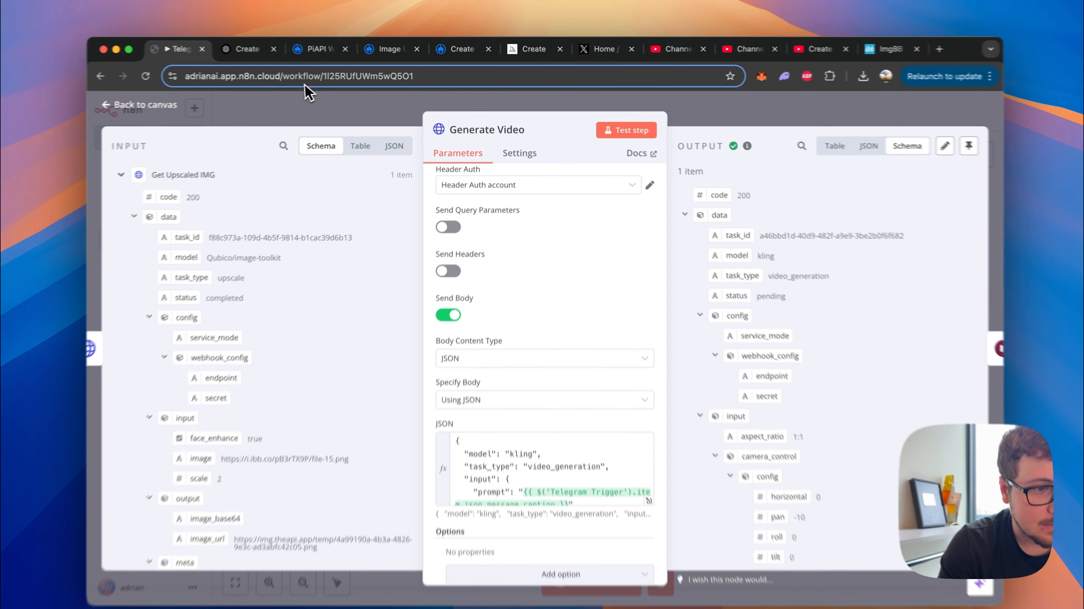
# Switch to the PiAPI workspace, open the Kling video model's Create Task documentation and read its body parameters and example request
pyautogui.click(331, 50)
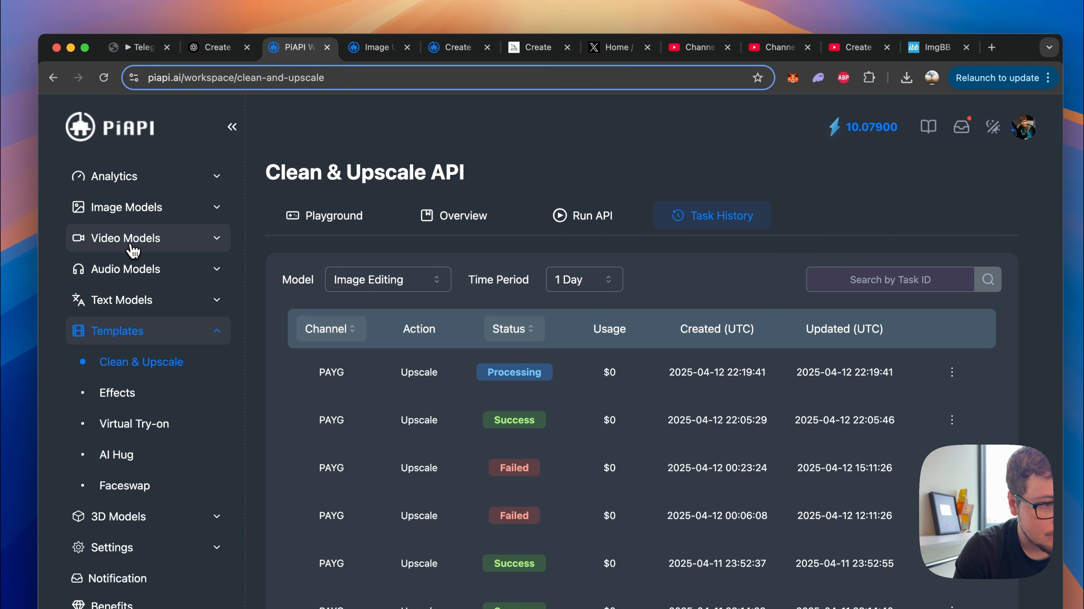
pyautogui.click(130, 240)
pyautogui.click(121, 332)
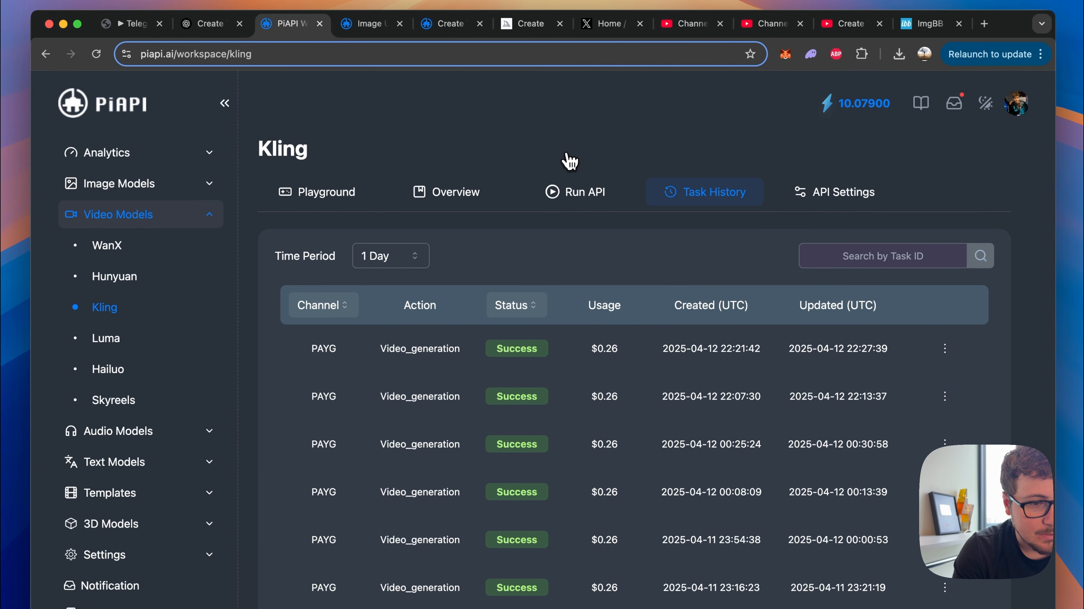
pyautogui.click(575, 192)
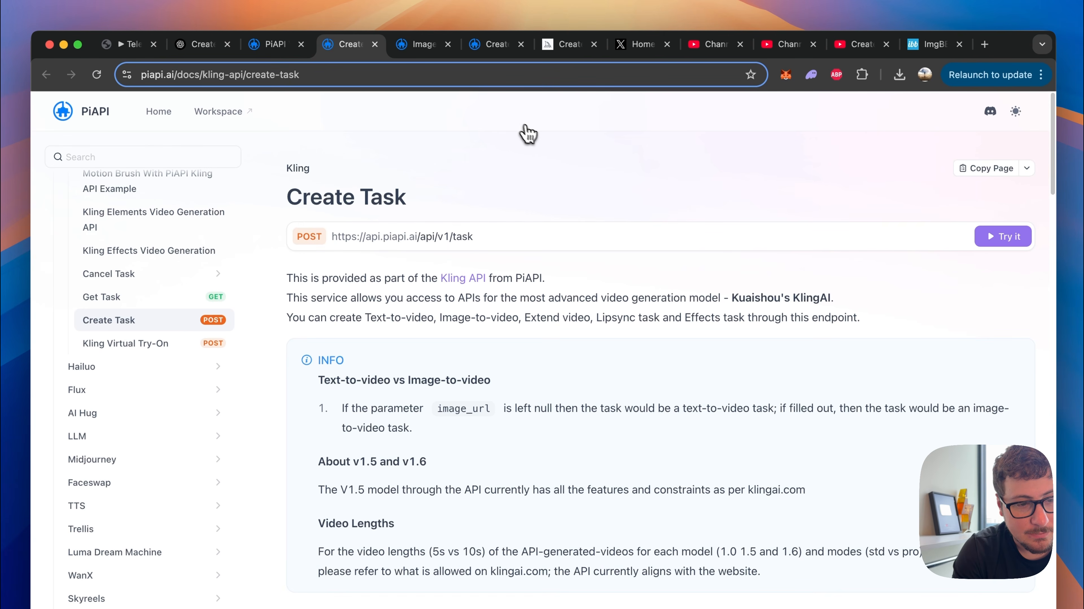
pyautogui.scroll(-10, 589, 350)
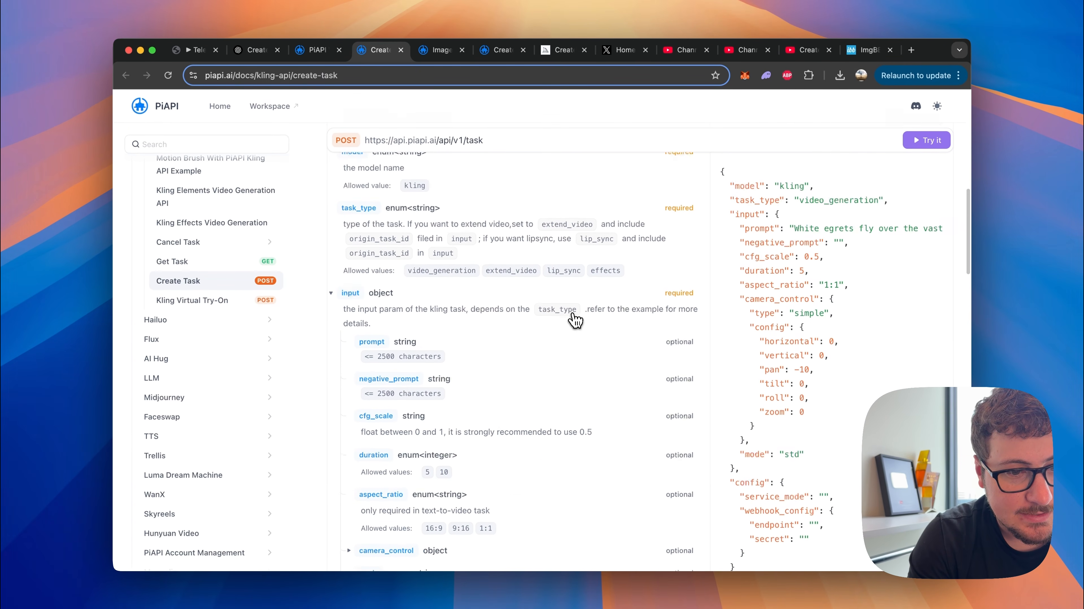
pyautogui.scroll(-3, 774, 452)
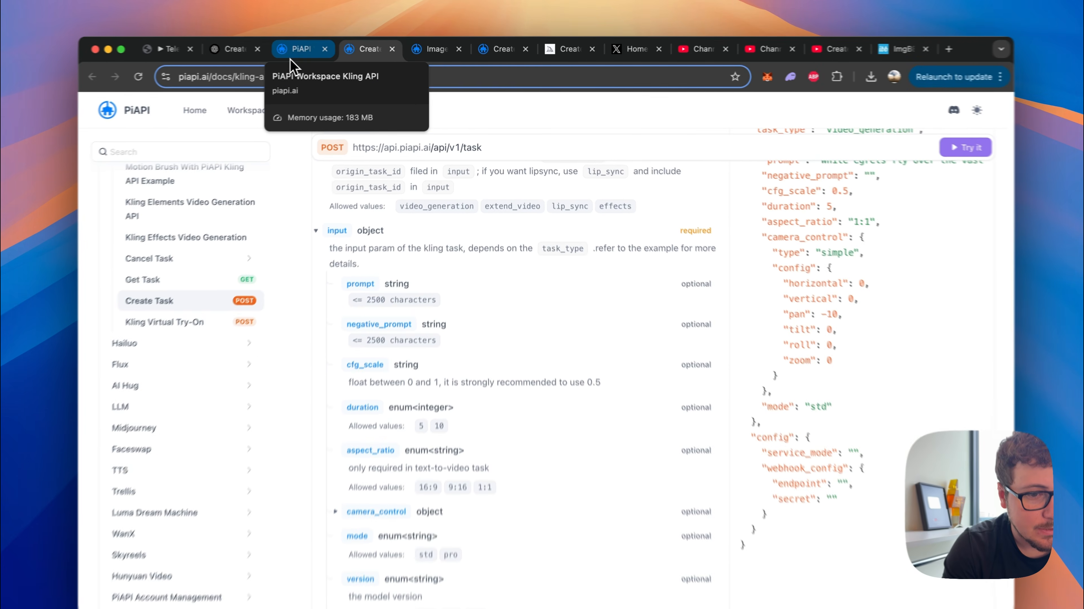
# Return to the Generate Video node in n8n and examine the prompt expression that uses the Telegram Trigger caption
pyautogui.click(308, 58)
pyautogui.click(255, 58)
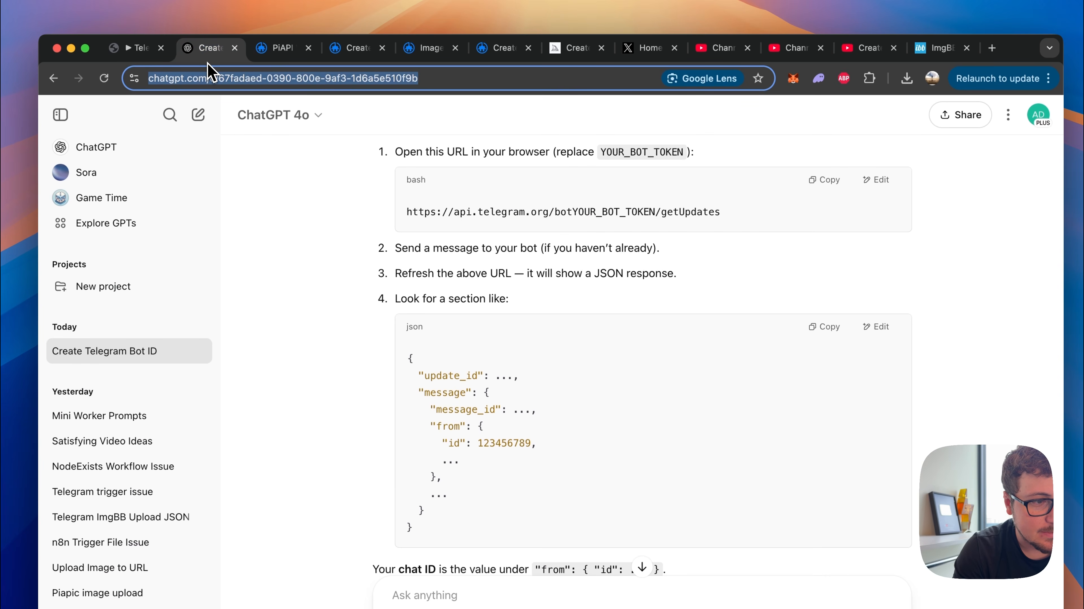
pyautogui.click(143, 47)
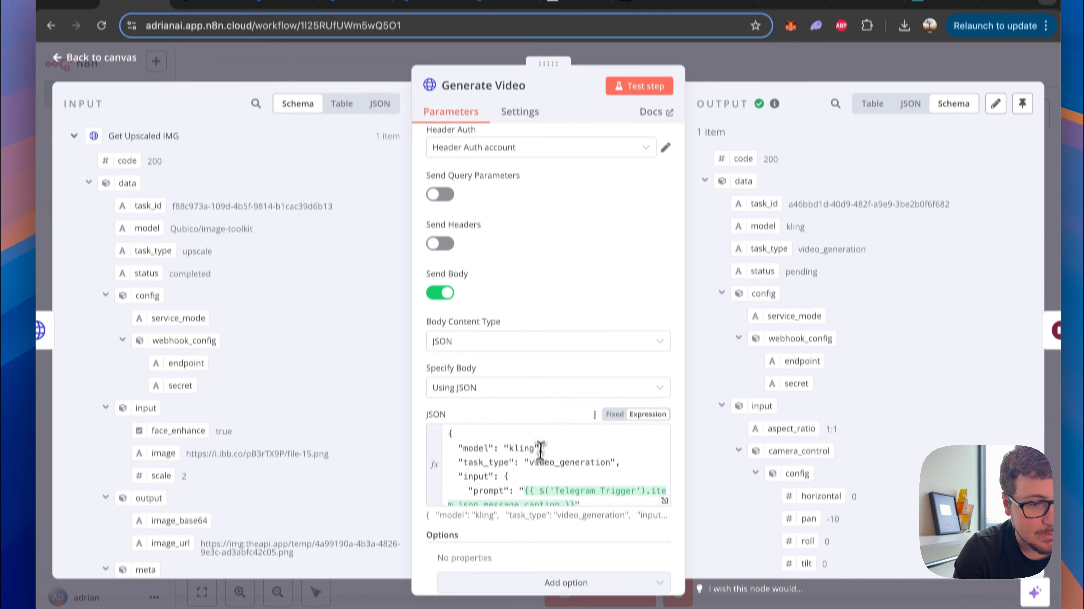
pyautogui.scroll(-1, 540, 449)
pyautogui.click(515, 456)
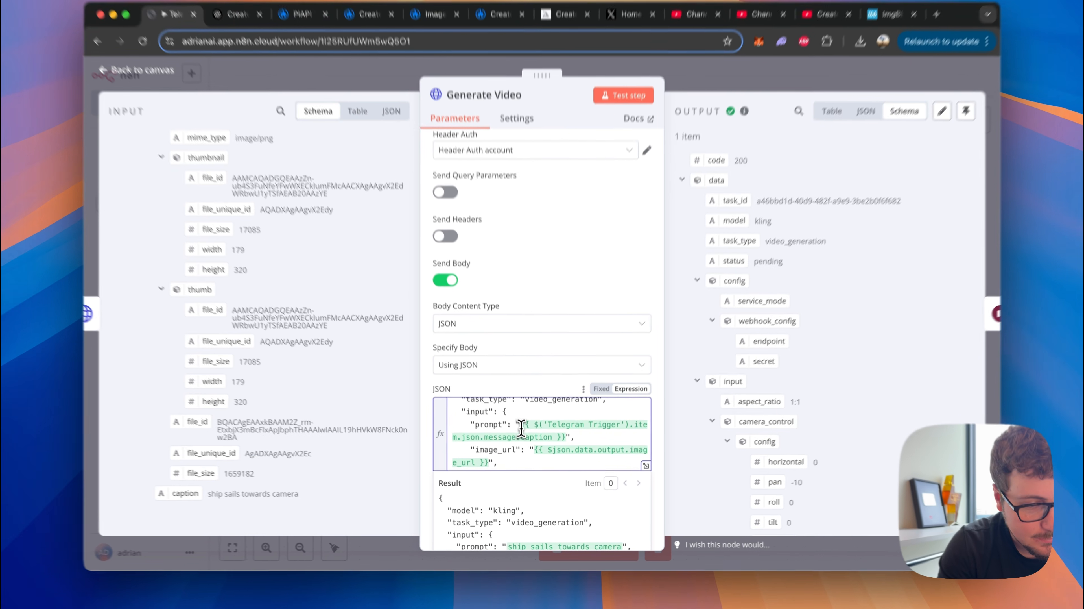
pyautogui.click(521, 436)
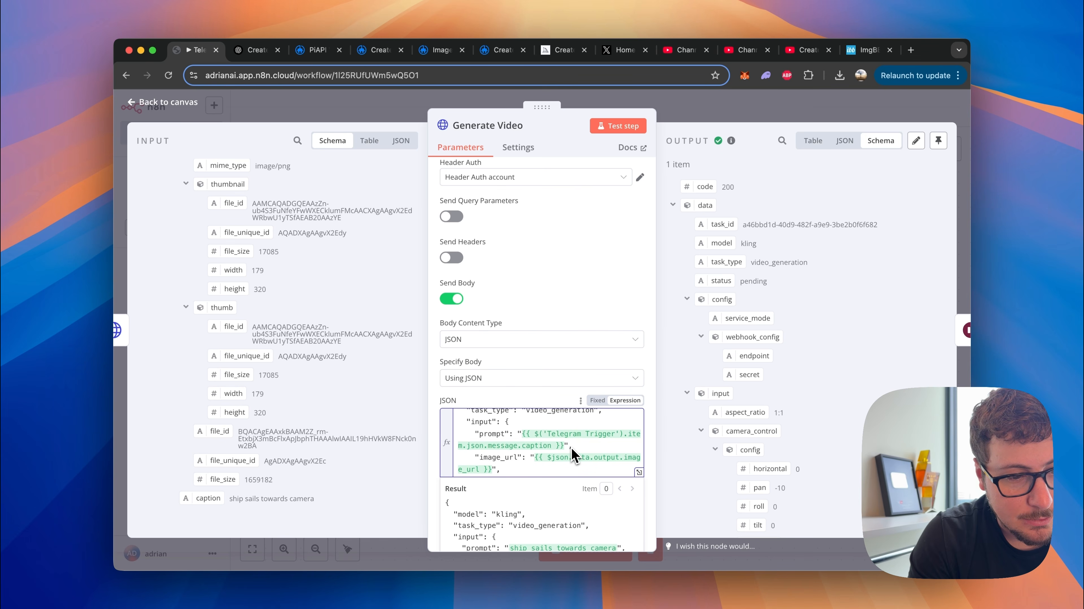
# Trace the image_url expression in the Generate Video JSON body to the image_url output of Get Upscaled IMG
pyautogui.click(522, 438)
pyautogui.scroll(-1, 533, 458)
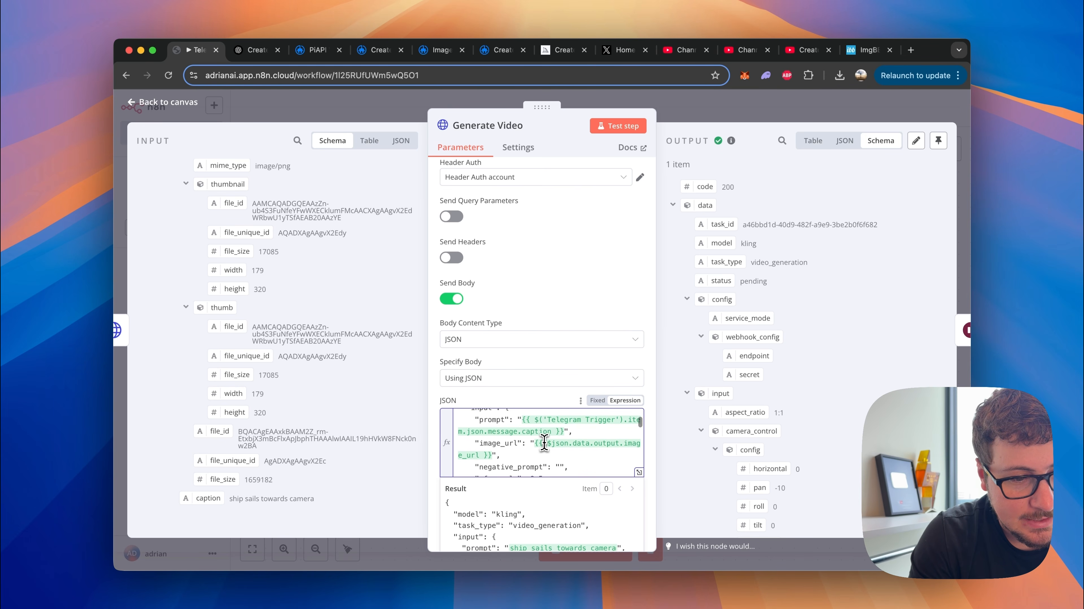
pyautogui.click(538, 444)
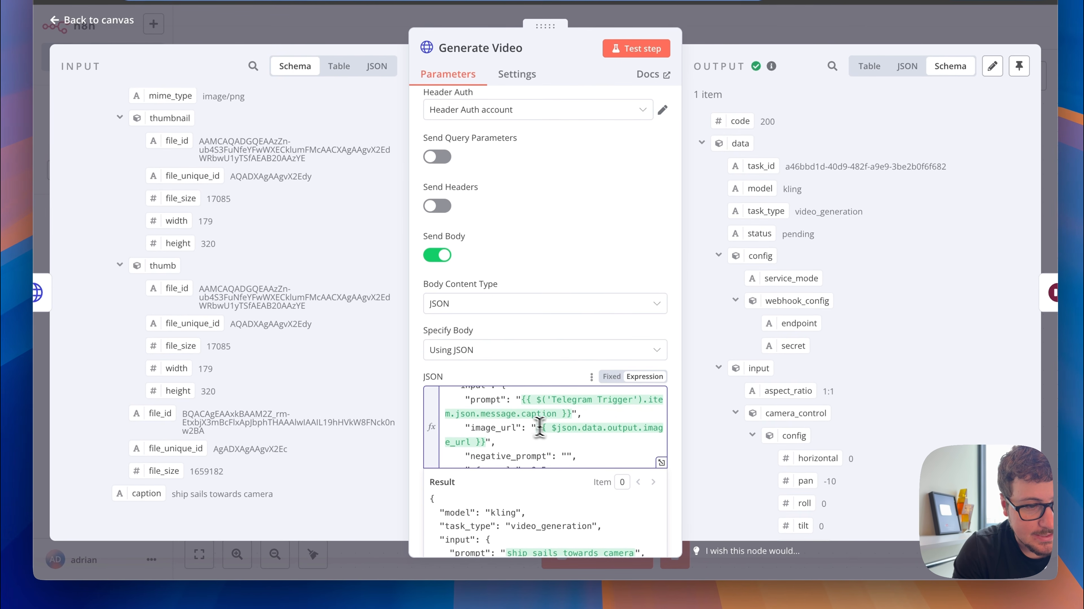
pyautogui.scroll(15, 336, 354)
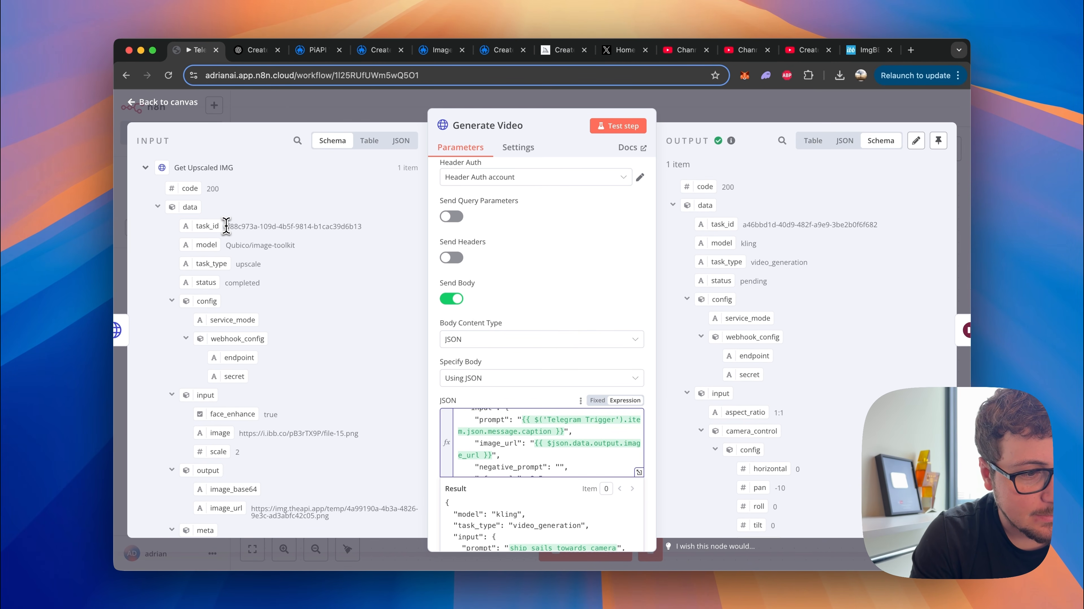
pyautogui.scroll(-2, 209, 303)
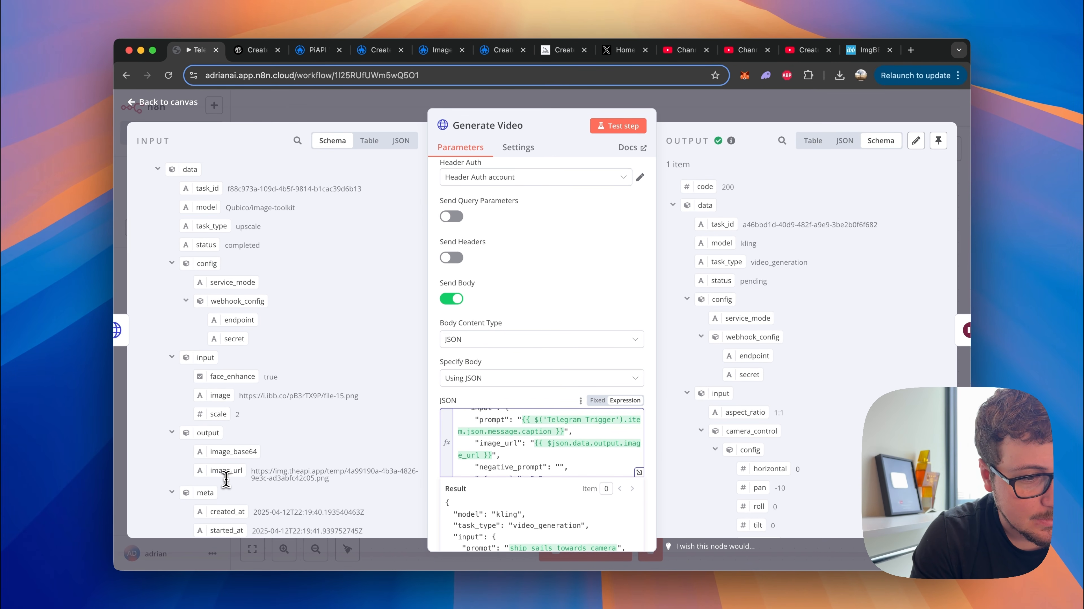
pyautogui.moveTo(223, 475); pyautogui.dragTo(454, 465)
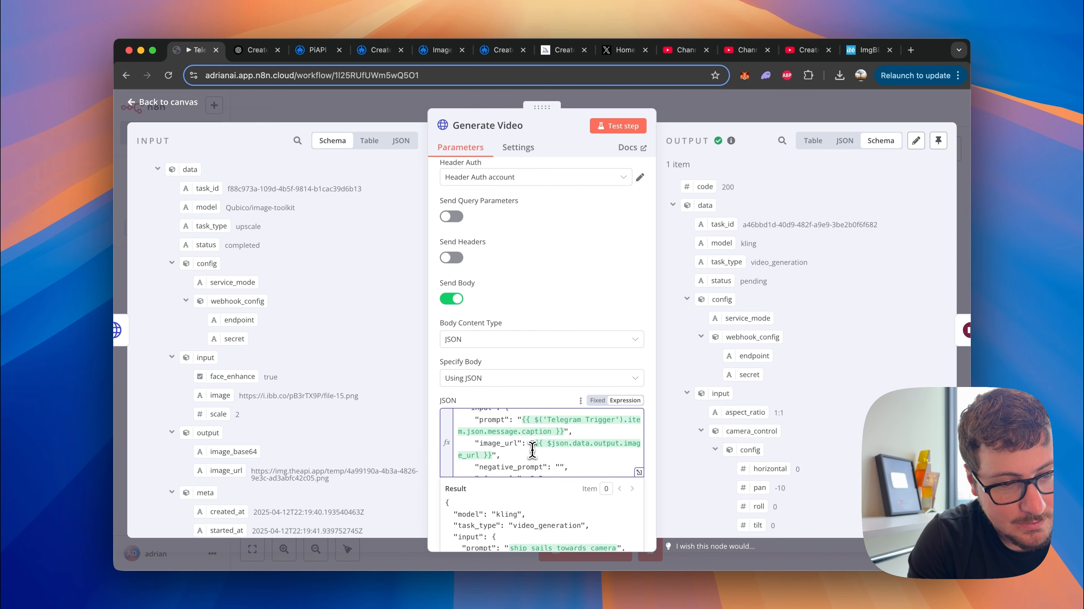
# Read through the whole JSON body of the Generate Video node, and close the node
pyautogui.scroll(-6, 532, 450)
pyautogui.scroll(-6, 528, 452)
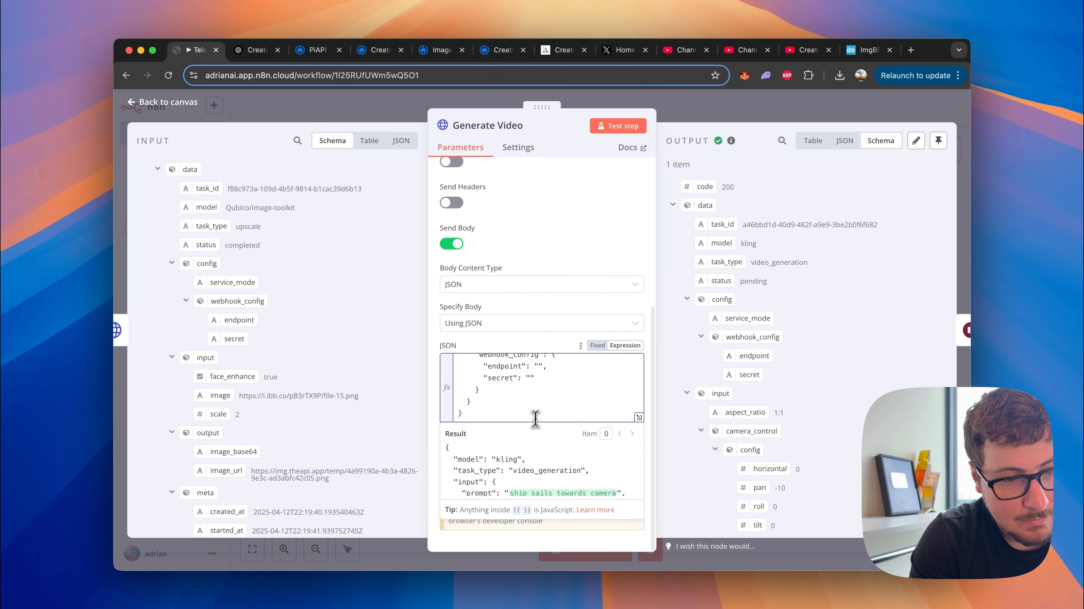
pyautogui.scroll(10, 535, 420)
pyautogui.scroll(-5, 540, 403)
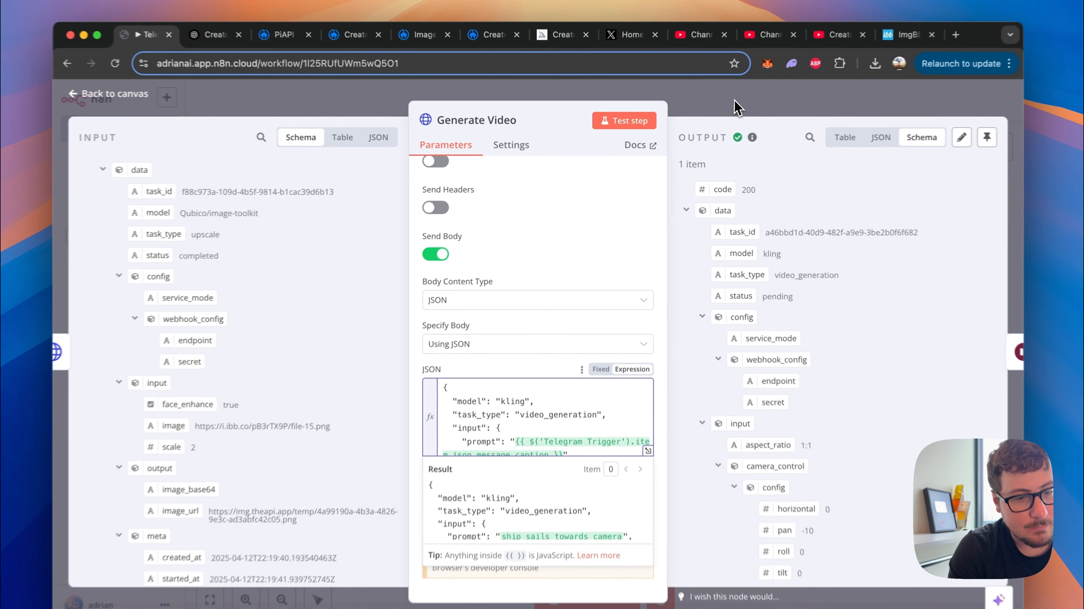
pyautogui.press('Escape')
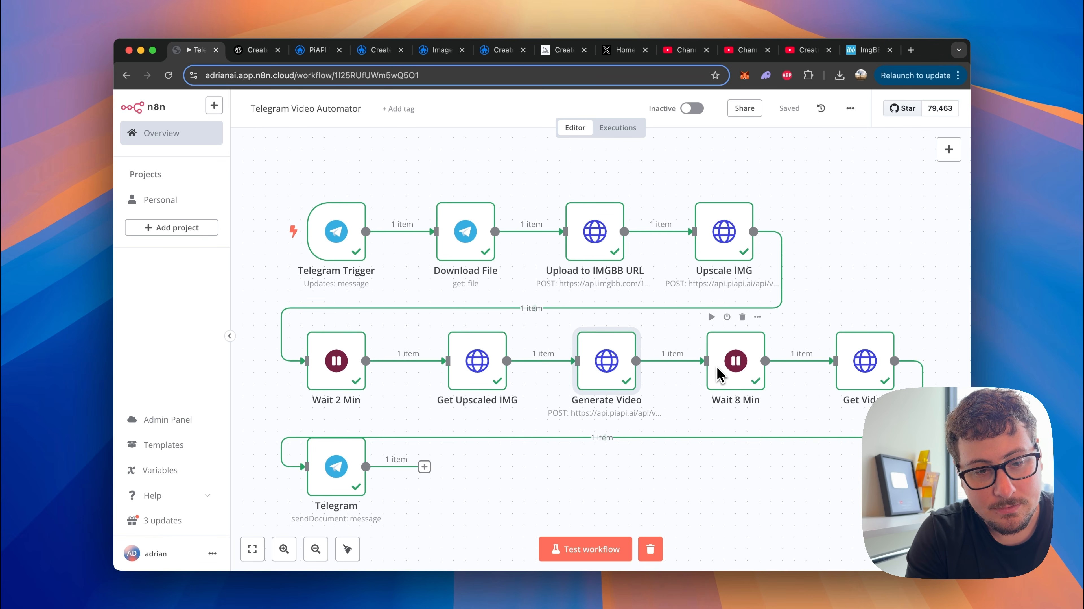
# Open the Get Video node, trace the task_id in its URL expression to the Generate Video output, review its settings and close it
pyautogui.scroll(-3, 746, 376)
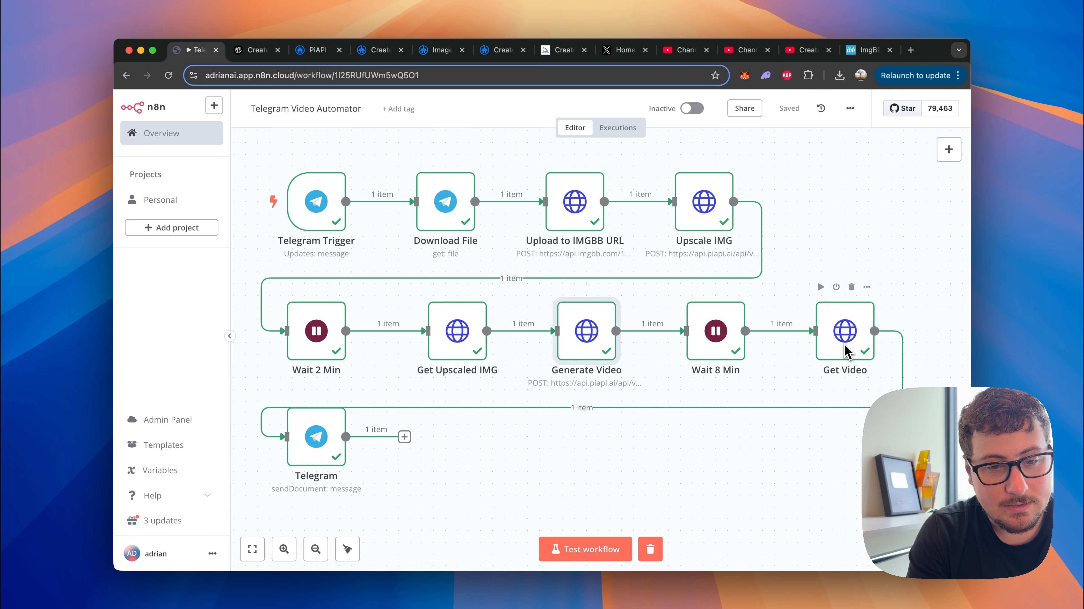
pyautogui.moveTo(798, 343)
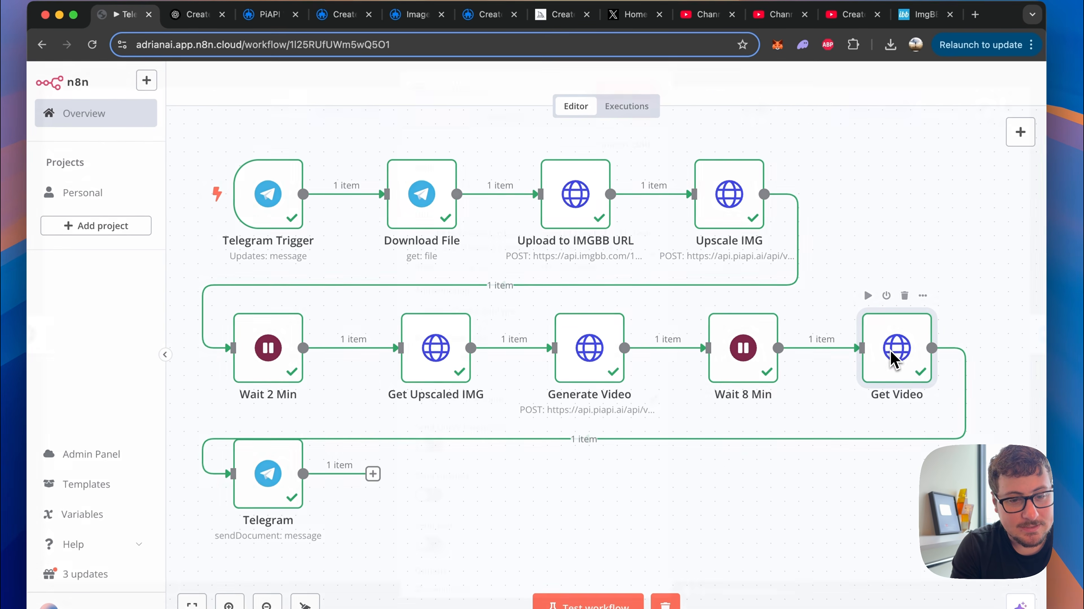
pyautogui.doubleClick(846, 330)
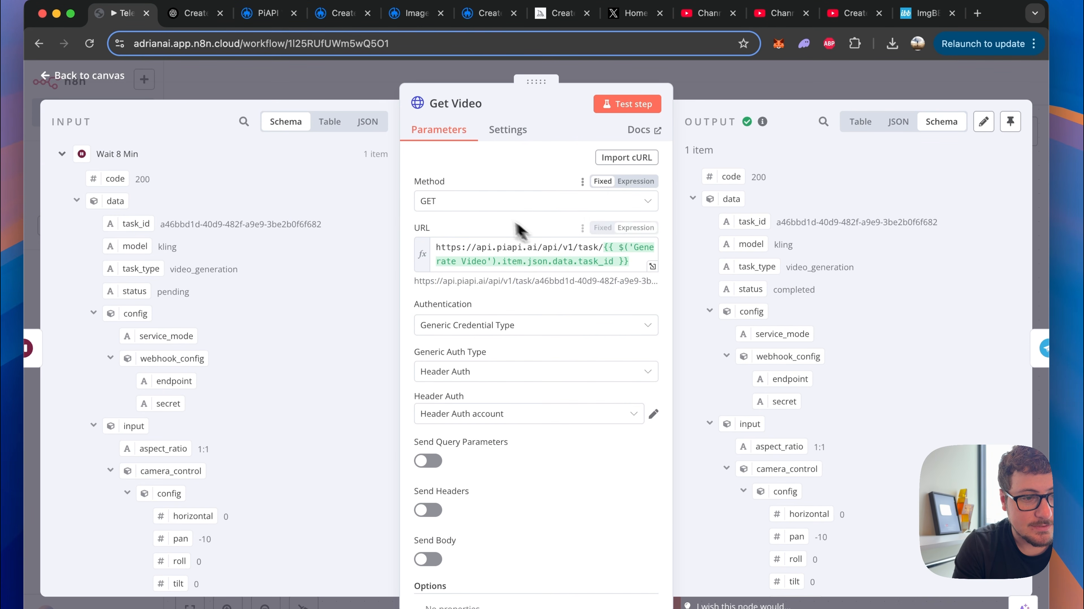
pyautogui.scroll(-1, 522, 226)
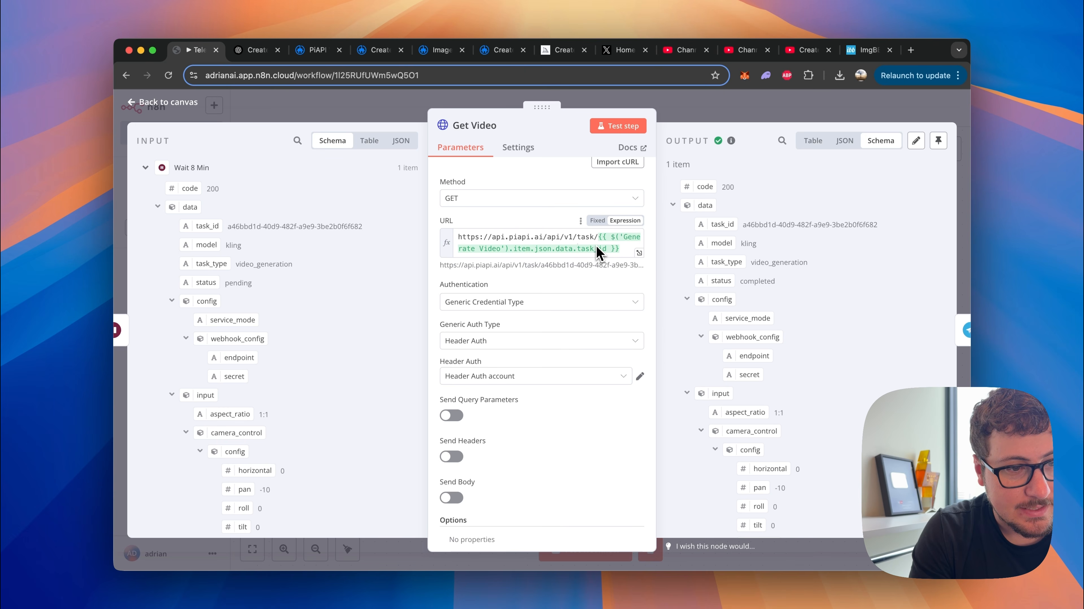
pyautogui.click(147, 168)
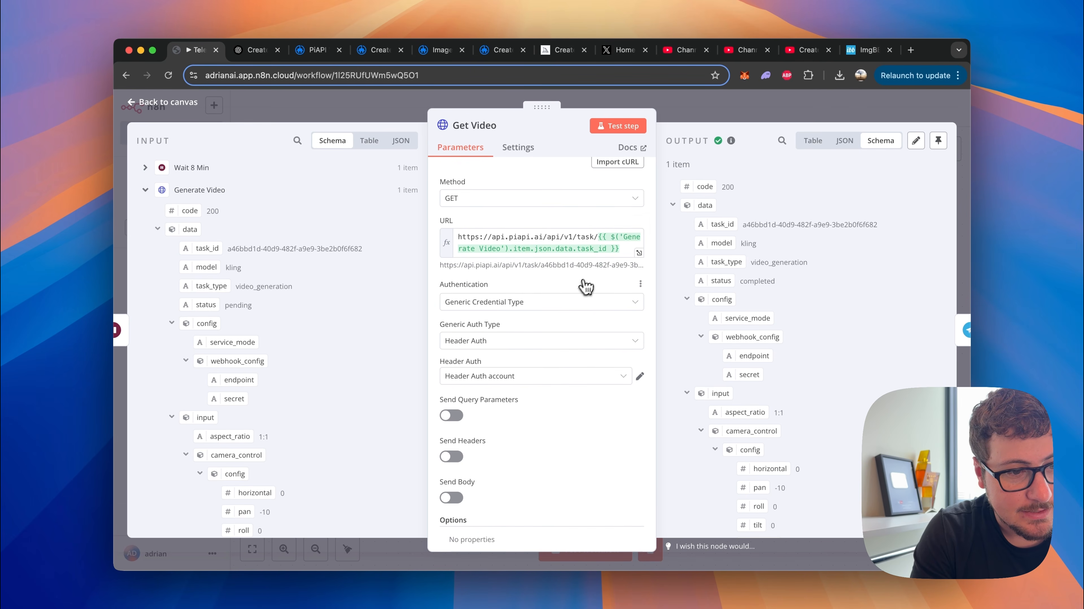
pyautogui.scroll(-2, 593, 318)
pyautogui.scroll(-2, 539, 327)
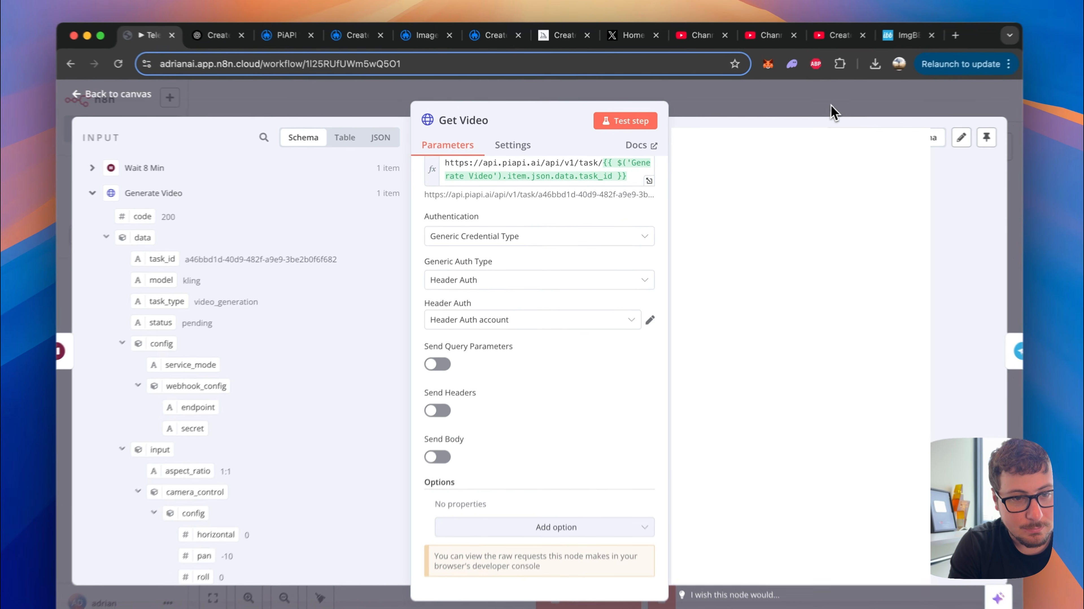
pyautogui.click(812, 110)
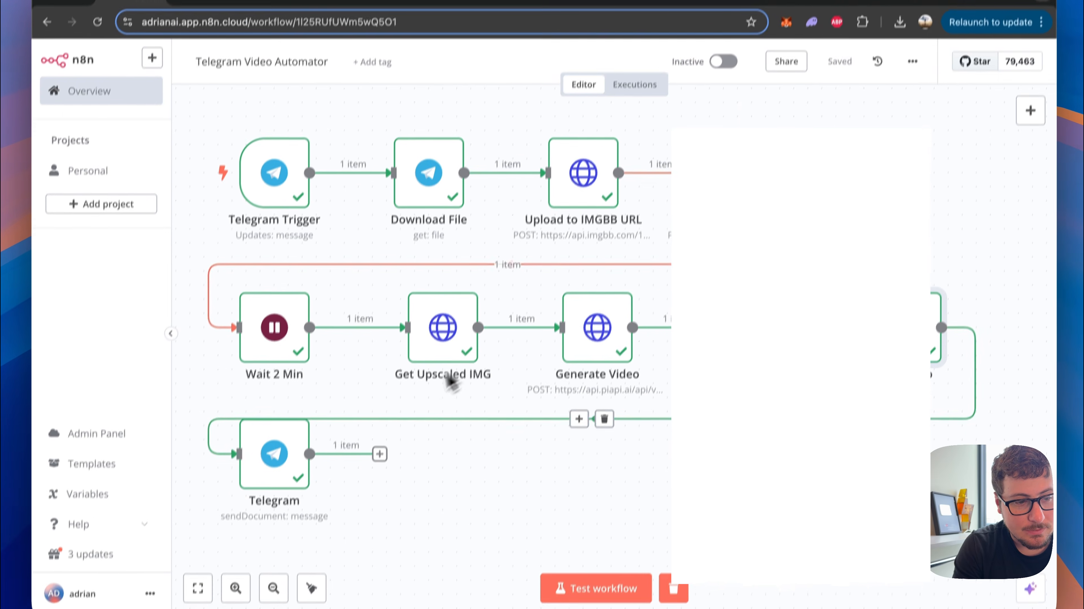
# Open the final Telegram node, trace its Document expression to the video_url output of Get Video, and close the node
pyautogui.doubleClick(273, 427)
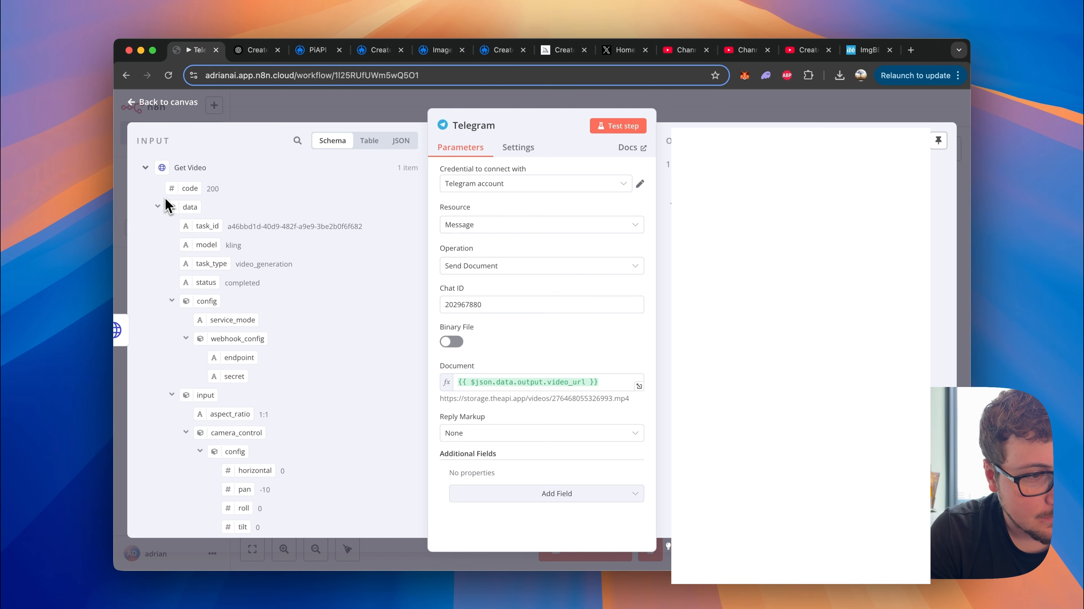
pyautogui.scroll(-10, 200, 315)
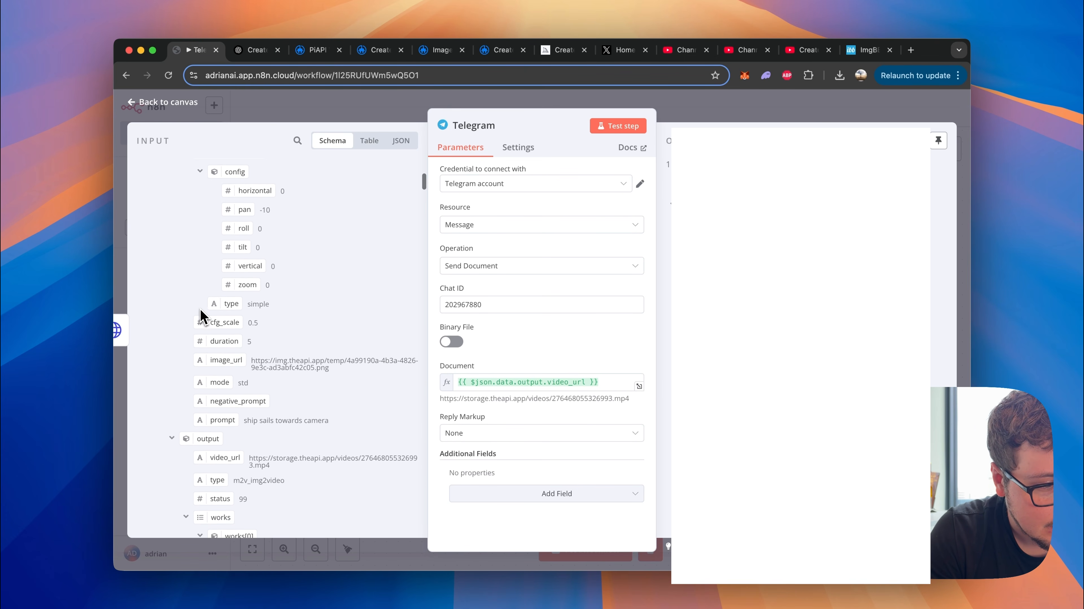
pyautogui.scroll(-2, 202, 319)
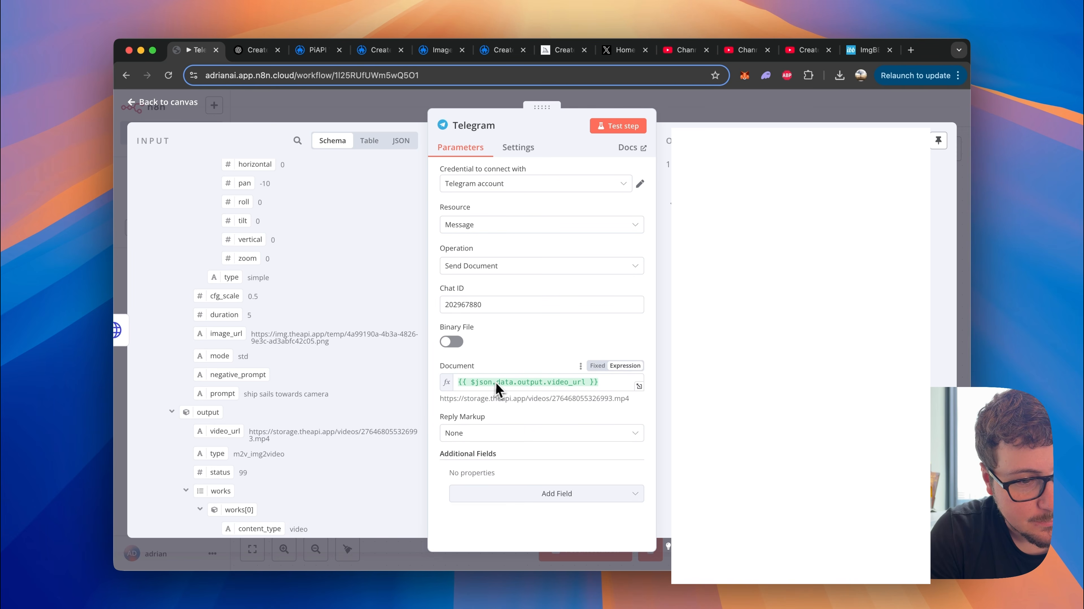
pyautogui.click(712, 115)
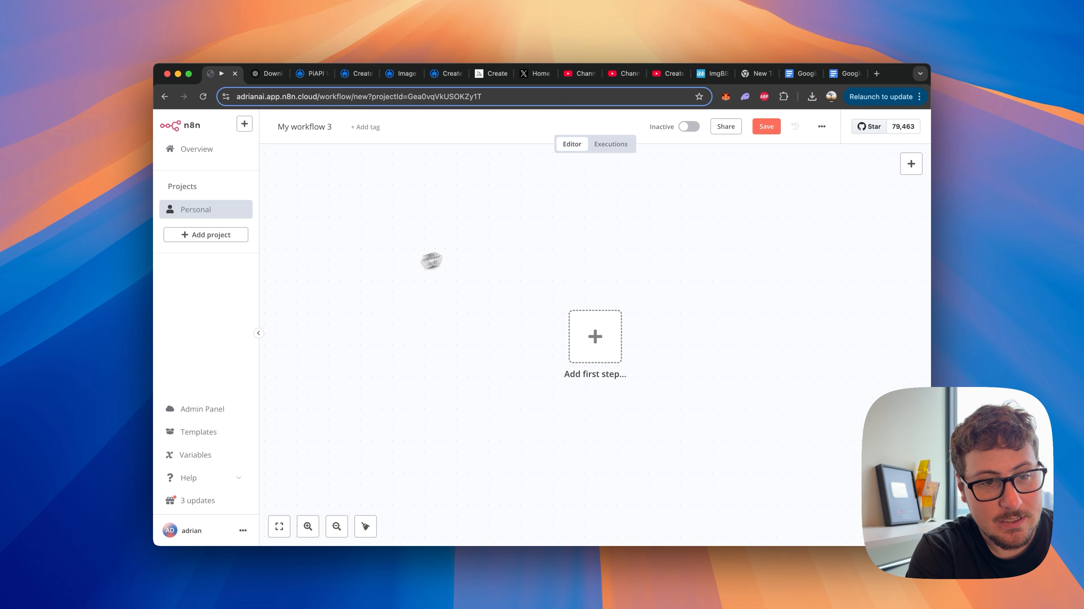
# Import Telegram_Video_Automator.json from the Downloads folder into the empty workflow
pyautogui.click(875, 133)
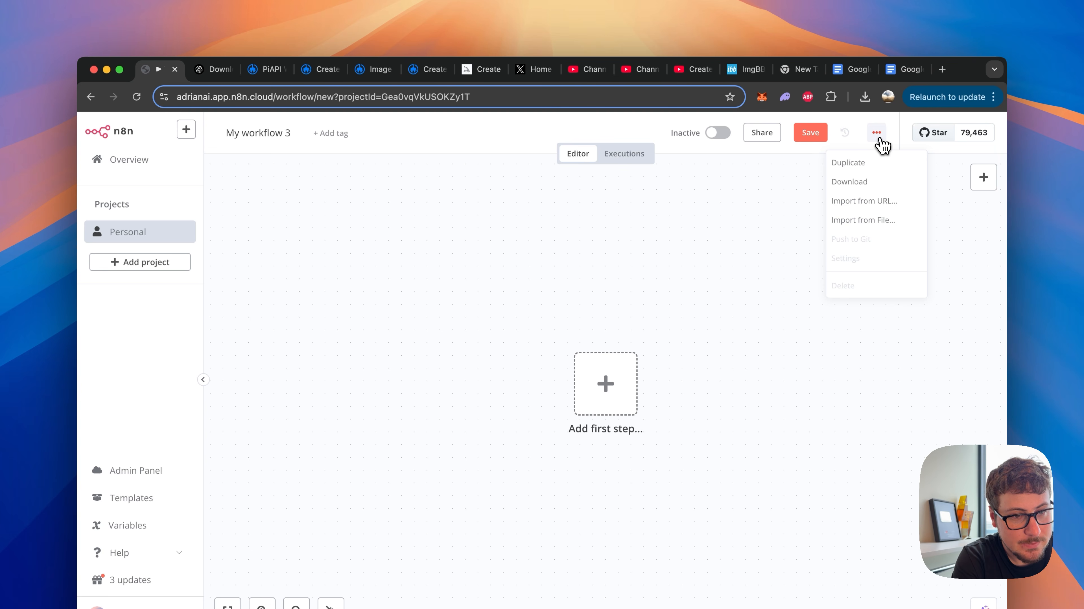
pyautogui.click(877, 221)
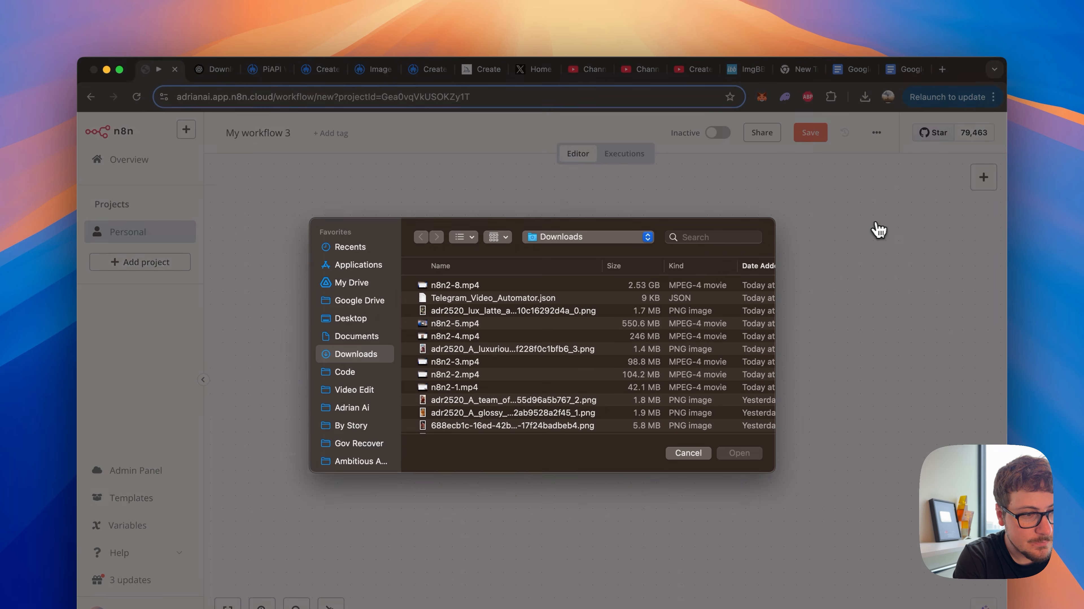
pyautogui.click(483, 298)
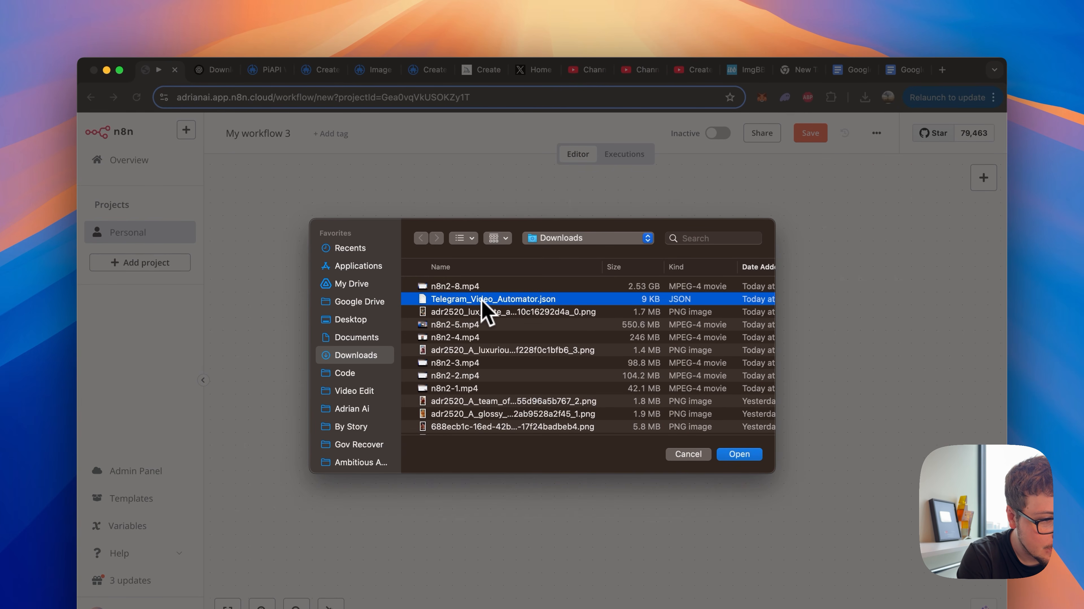
pyautogui.doubleClick(482, 300)
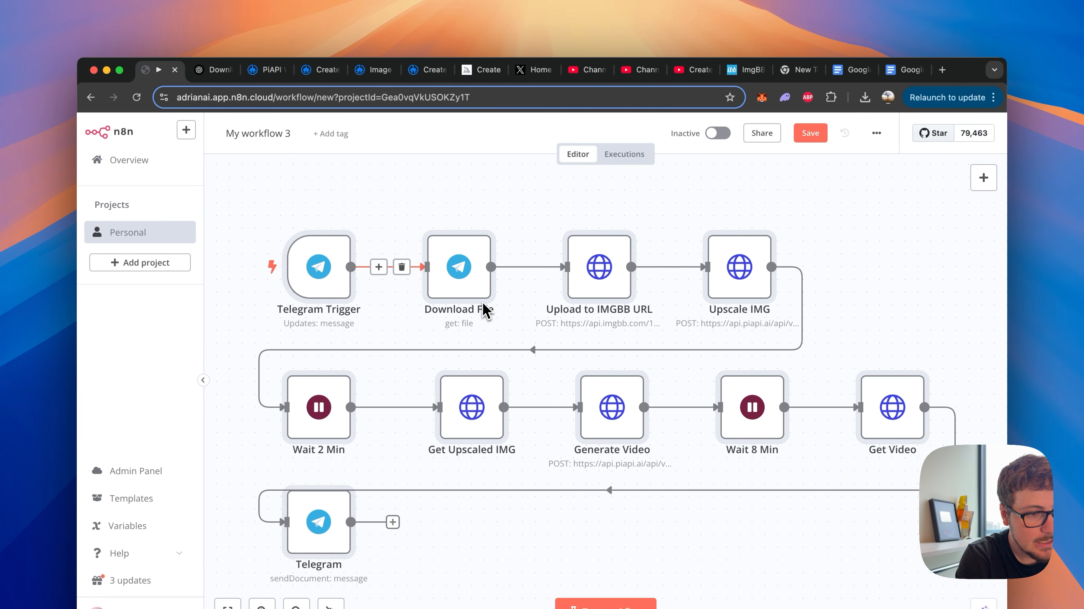
# Deselect the imported nodes, check the credential setting of the Telegram Trigger node, and close it
pyautogui.click(351, 200)
pyautogui.click(328, 251)
pyautogui.doubleClick(331, 255)
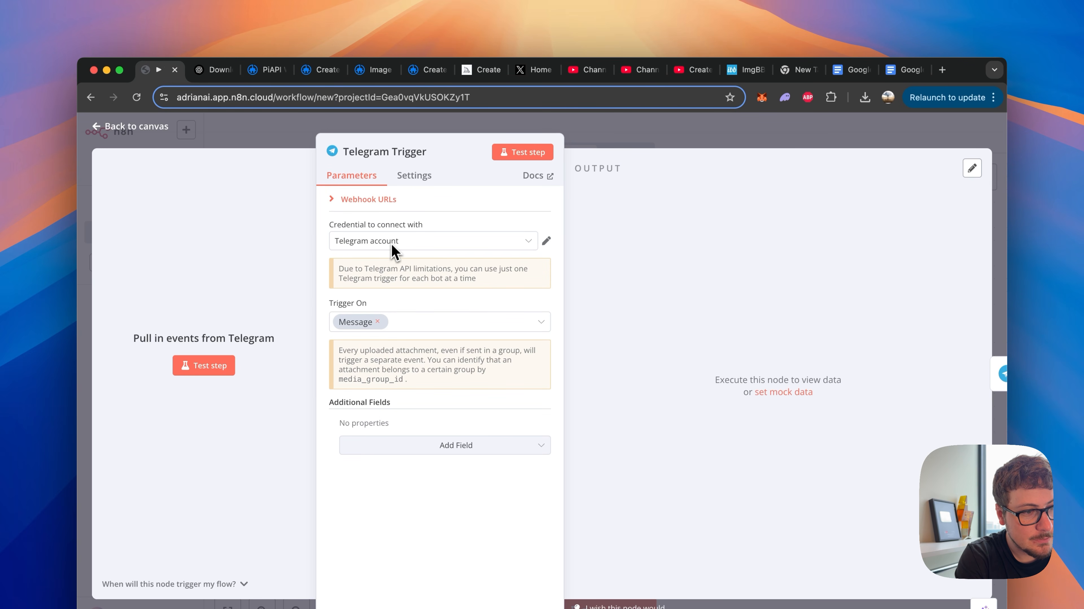
pyautogui.click(645, 142)
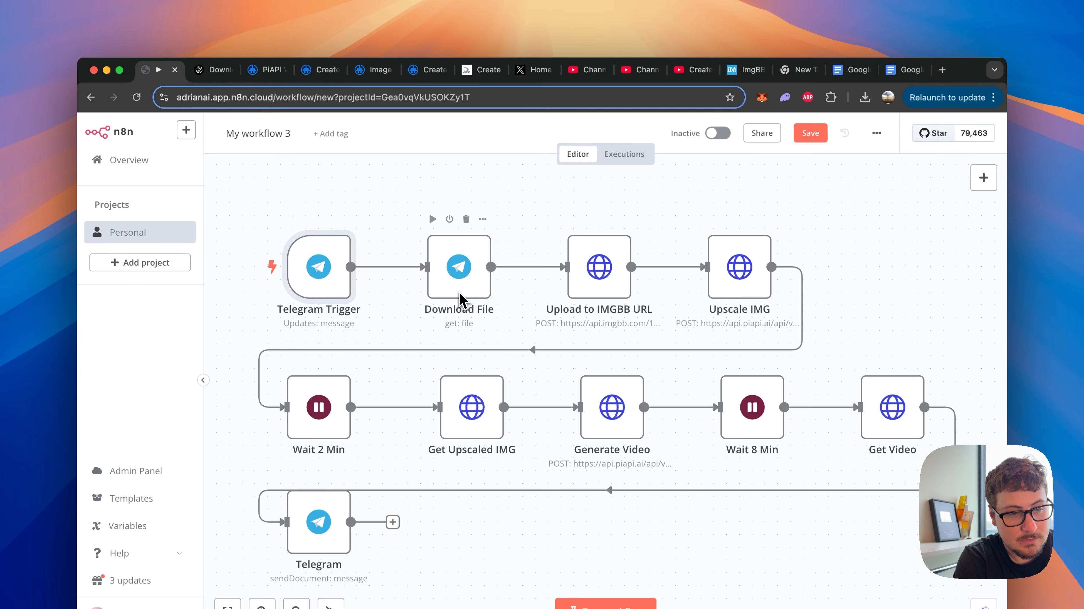
# Open the Upload to IMGBB URL node, highlight the API key placeholder in its URL, and close the node
pyautogui.doubleClick(575, 293)
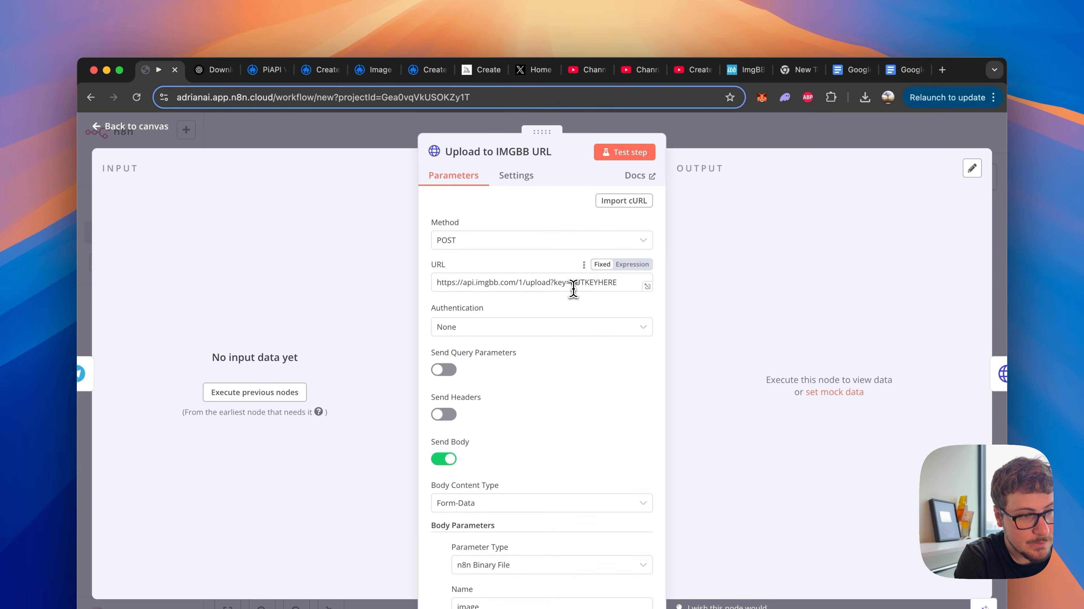
pyautogui.moveTo(575, 282); pyautogui.dragTo(617, 284)
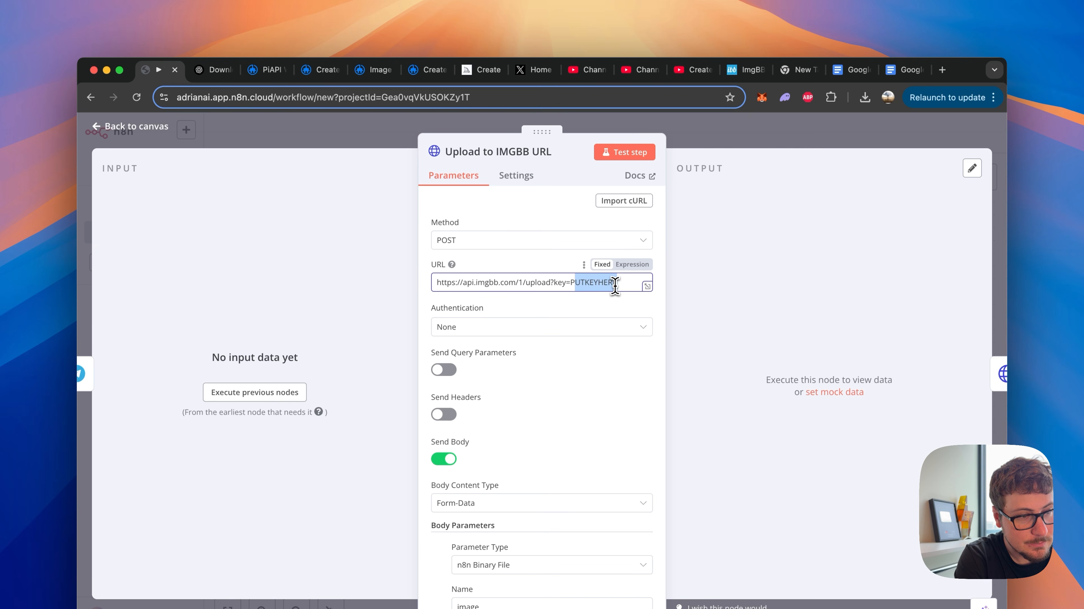
pyautogui.click(748, 132)
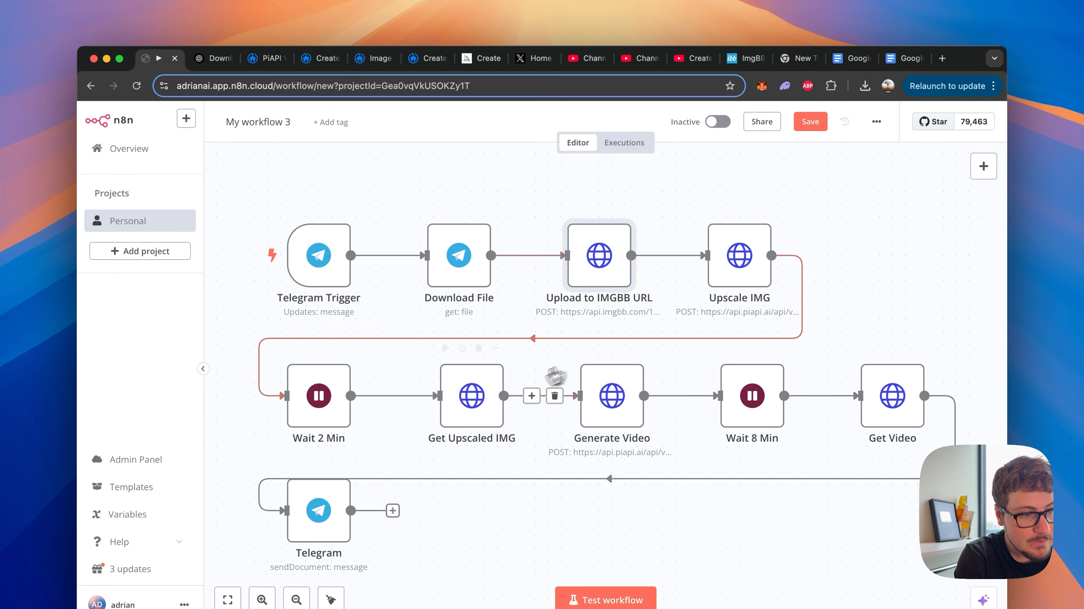
# Open the Get Upscaled IMG node, view its Header Auth credential, and close both the credential and the node
pyautogui.doubleClick(461, 411)
pyautogui.scroll(-1, 474, 337)
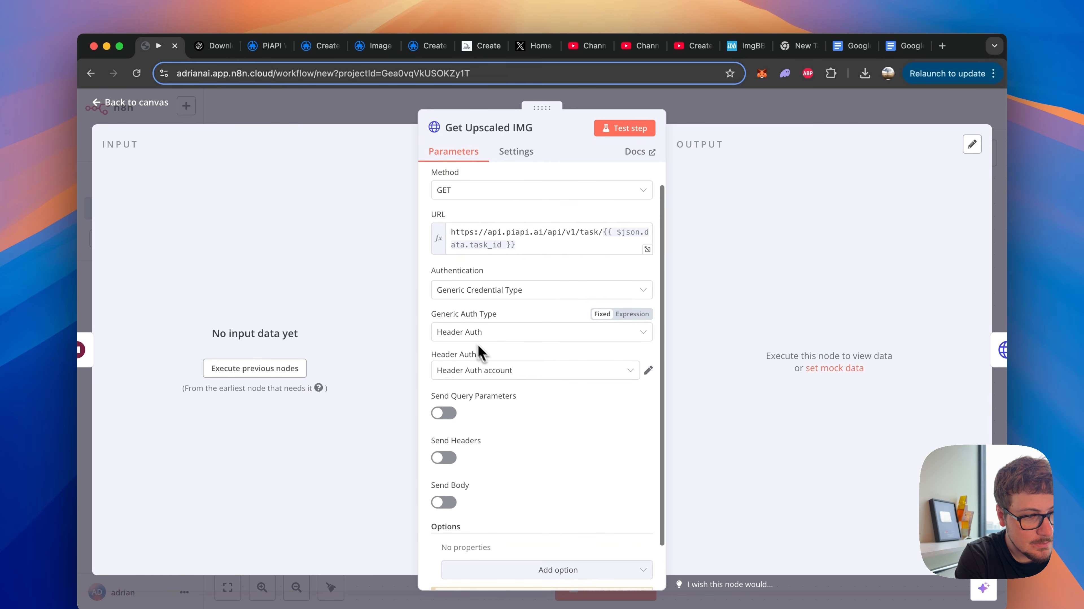
pyautogui.click(648, 370)
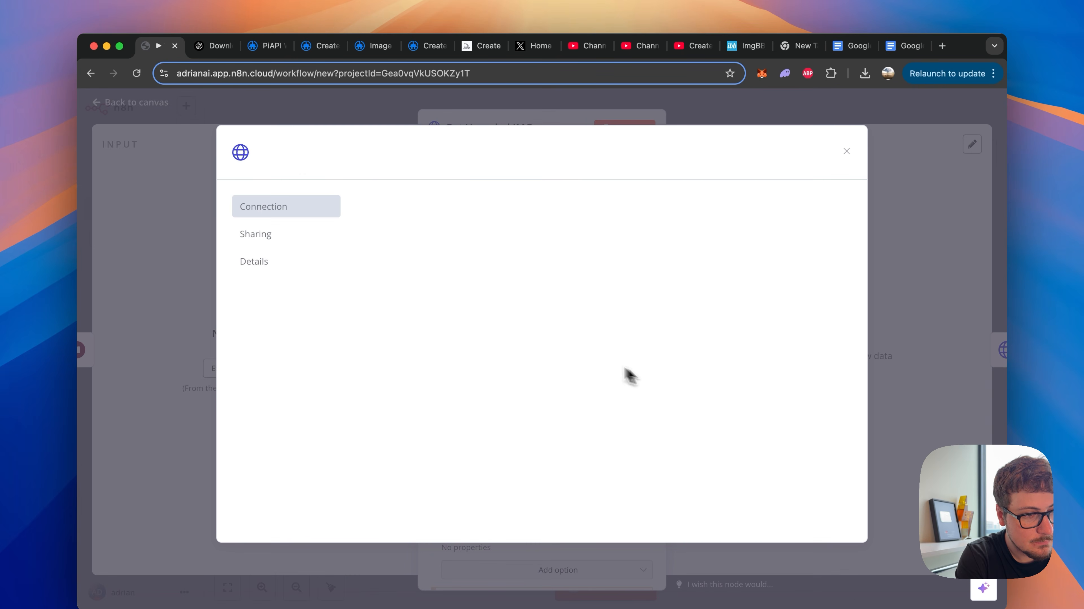
pyautogui.click(655, 110)
pyautogui.click(748, 113)
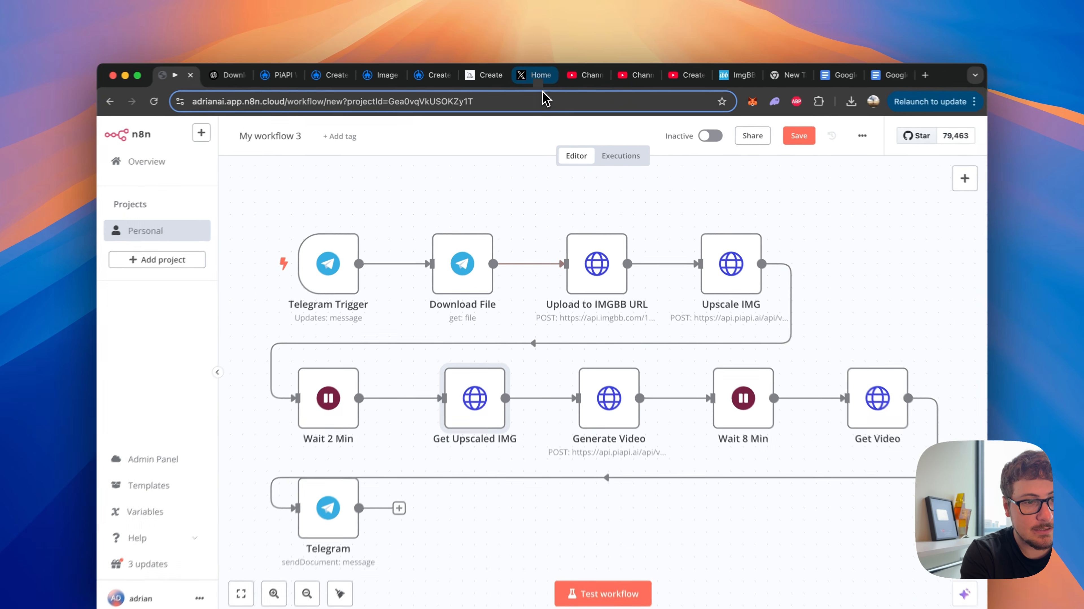
# Switch to X and view the account's own profile, and switch to the coffee cup image in Midjourney
pyautogui.click(536, 74)
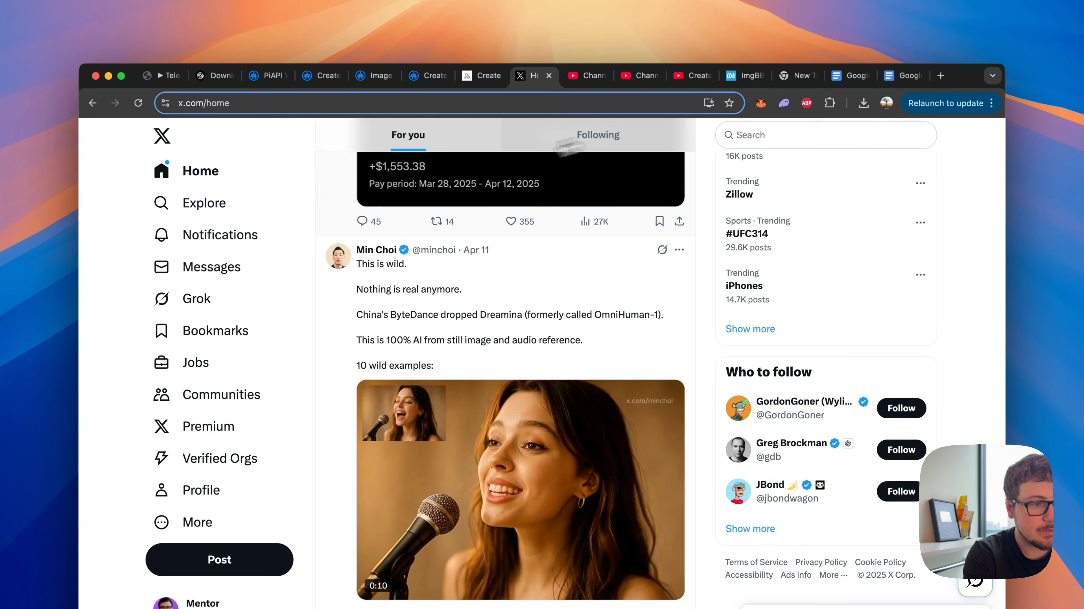
pyautogui.click(199, 169)
pyautogui.click(340, 161)
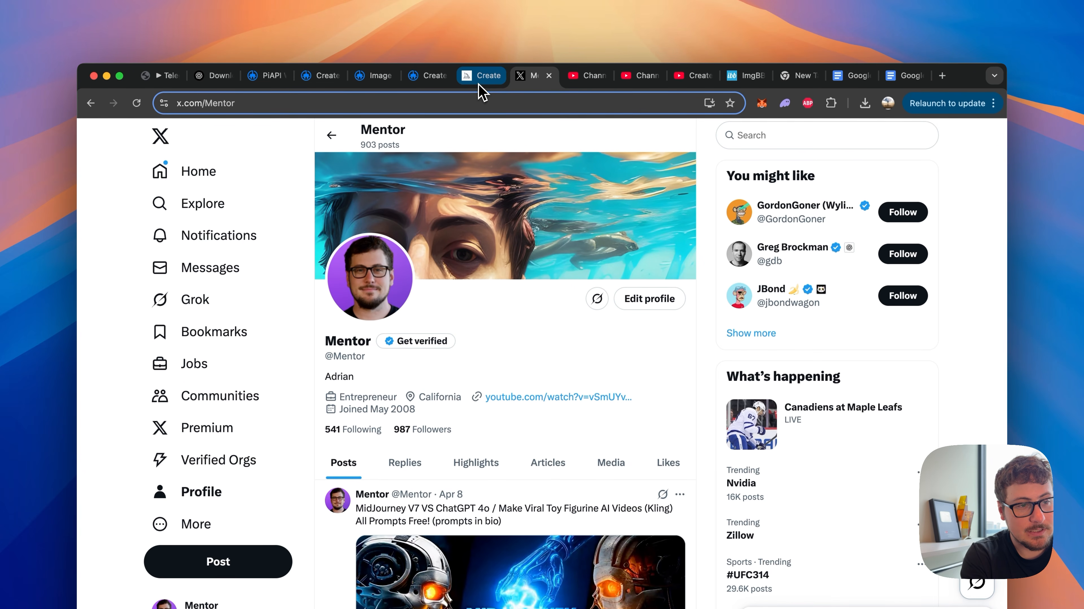
pyautogui.click(482, 84)
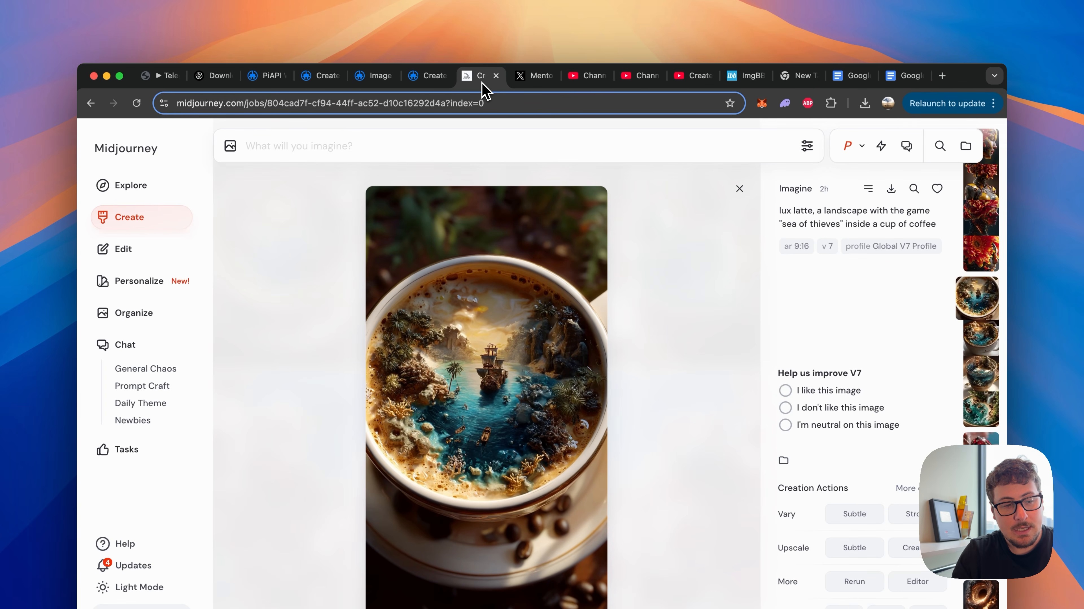